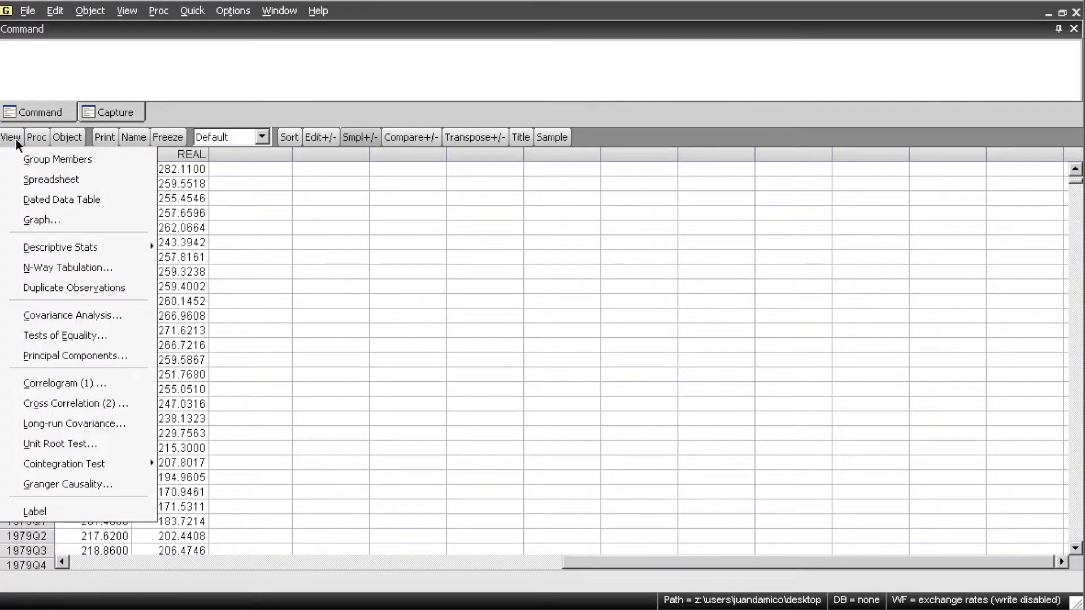
- Plot the nominal and real exchange rate series together as a line graph and close the untitled group without saving it
{"action": "left_click", "coordinate": [34, 213]}
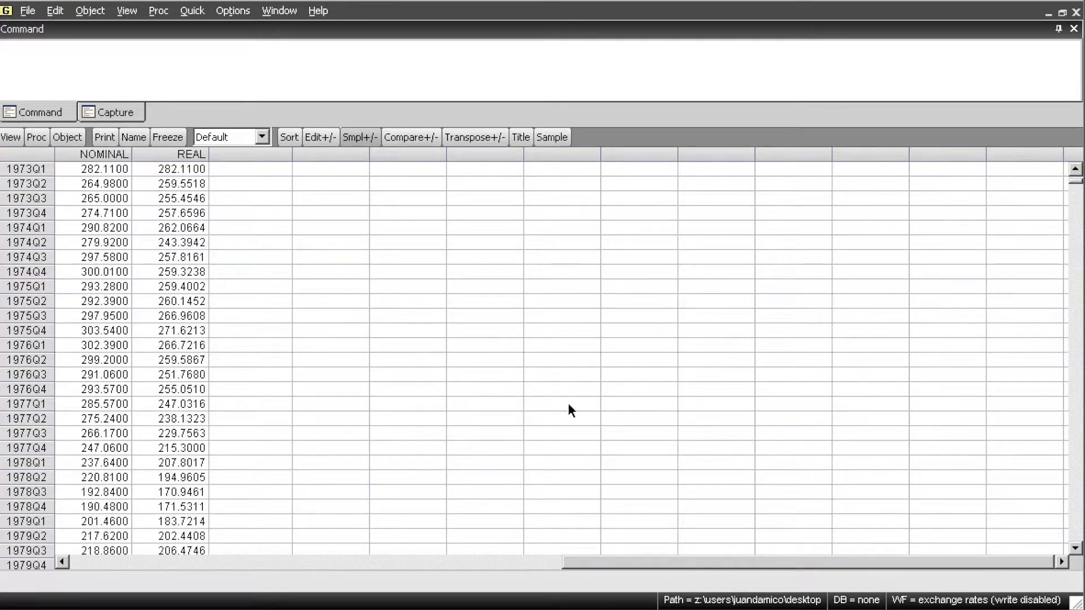
{"action": "left_click", "coordinate": [683, 513]}
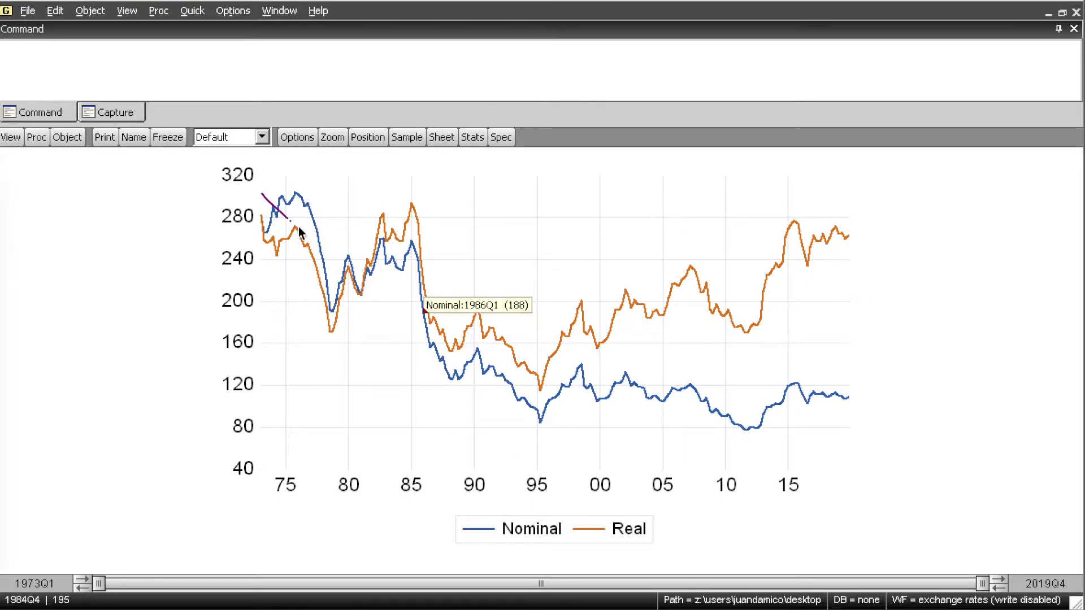
{"action": "mouse_move", "coordinate": [359, 273]}
{"action": "left_mouse_down"}
{"action": "mouse_move", "coordinate": [536, 353]}
{"action": "mouse_move", "coordinate": [662, 382]}
{"action": "mouse_move", "coordinate": [872, 399]}
{"action": "left_mouse_up"}
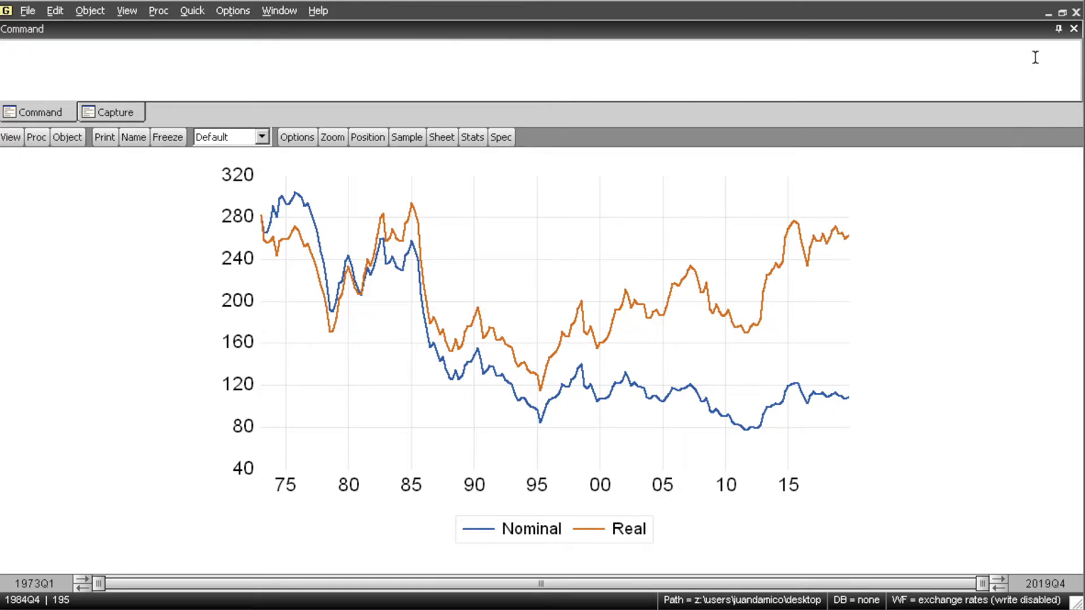
{"action": "left_click", "coordinate": [1075, 15]}
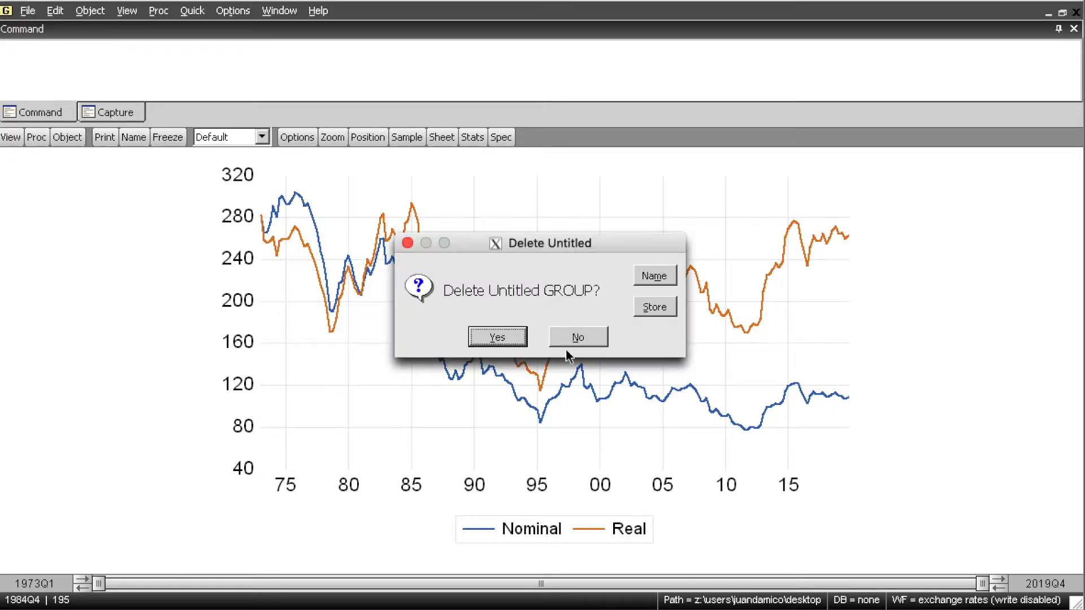
{"action": "left_click", "coordinate": [508, 334]}
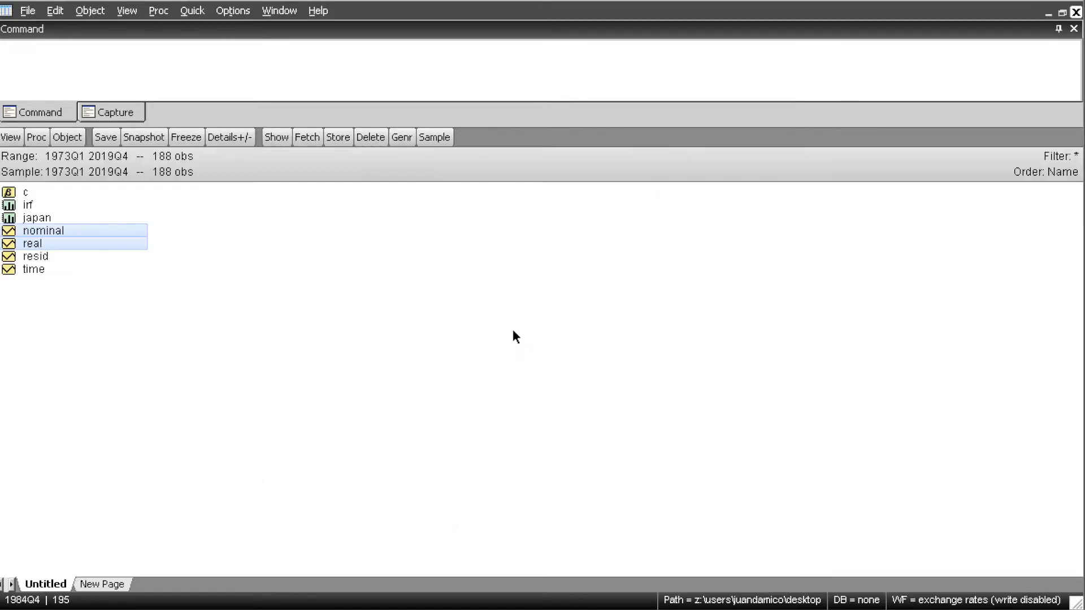
- Open the saved japan graph and view its line and symbol options without changing them
{"action": "left_click", "coordinate": [59, 216]}
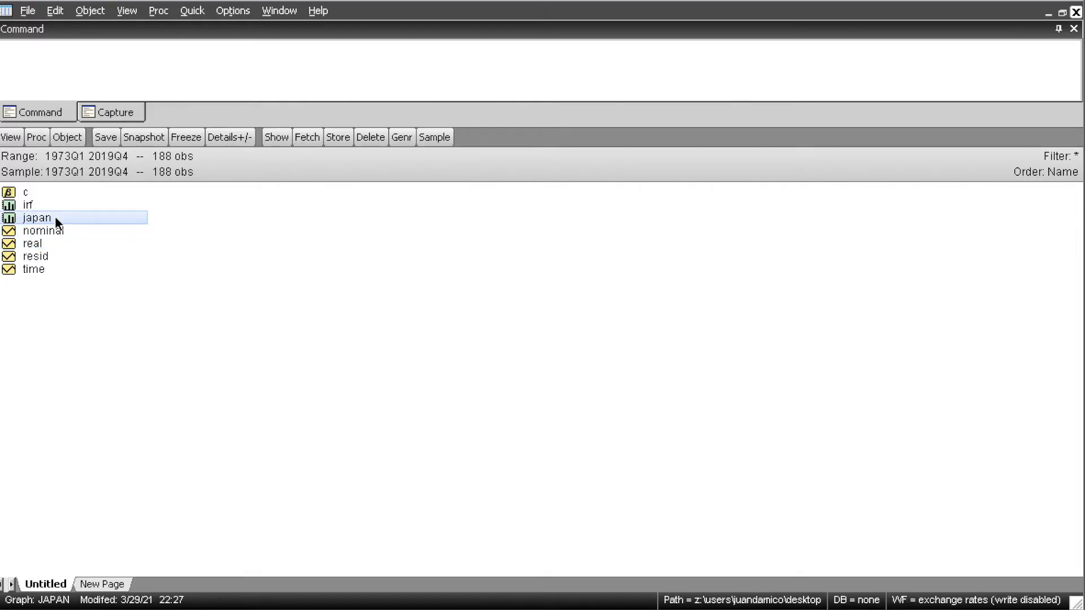
{"action": "double_click", "coordinate": [56, 218]}
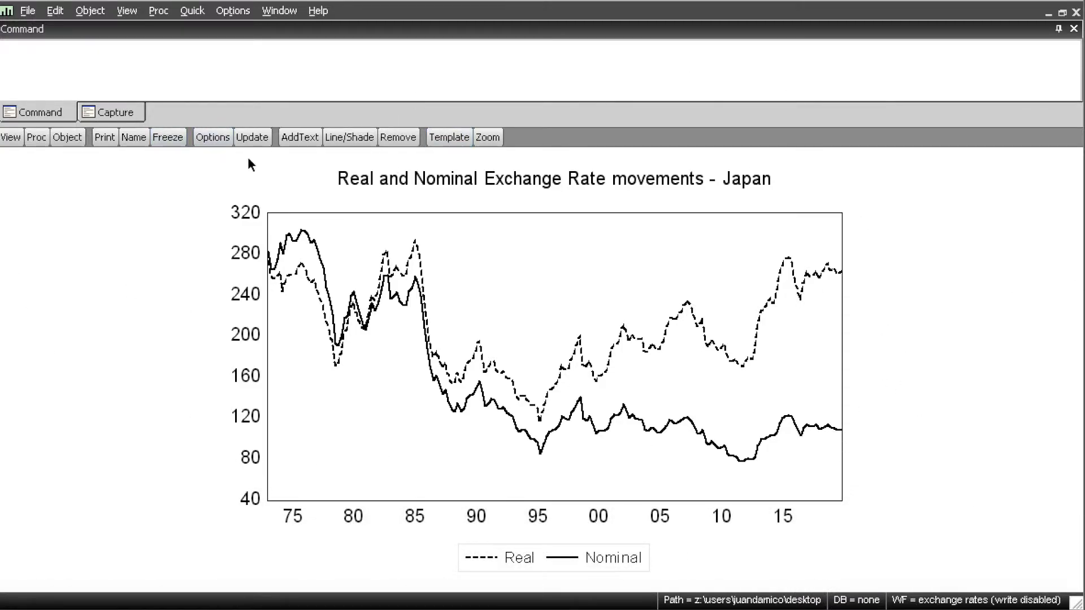
{"action": "right_click", "coordinate": [872, 293]}
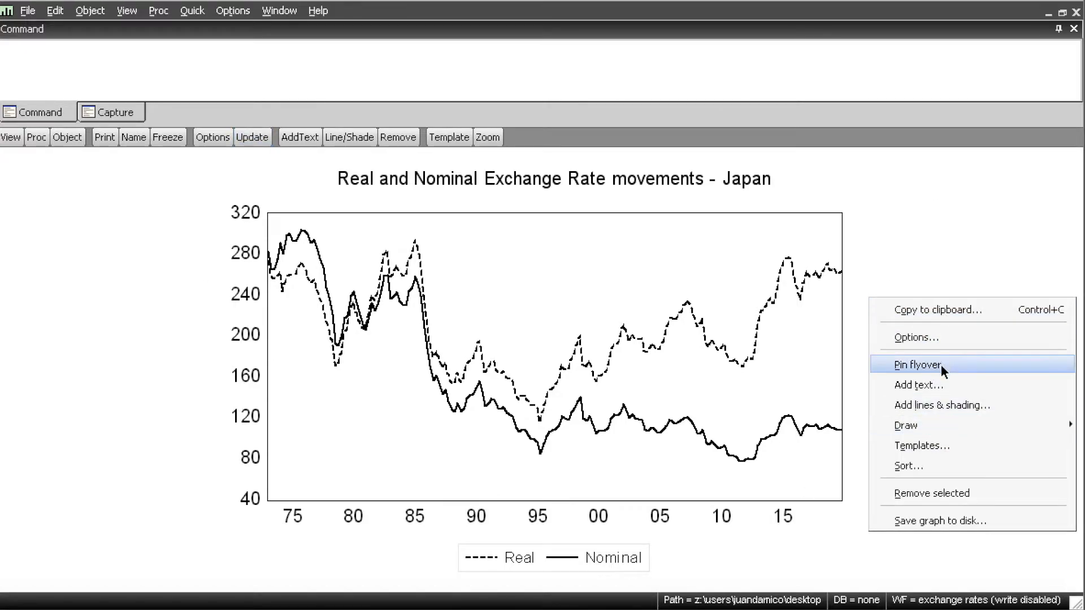
{"action": "left_click", "coordinate": [934, 337]}
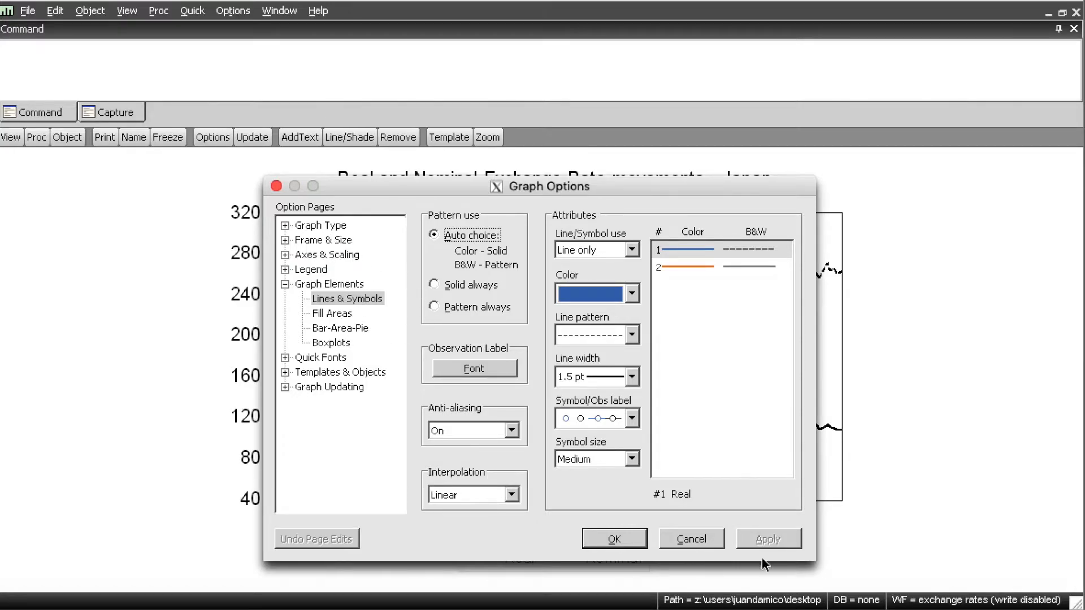
{"action": "left_click", "coordinate": [711, 544]}
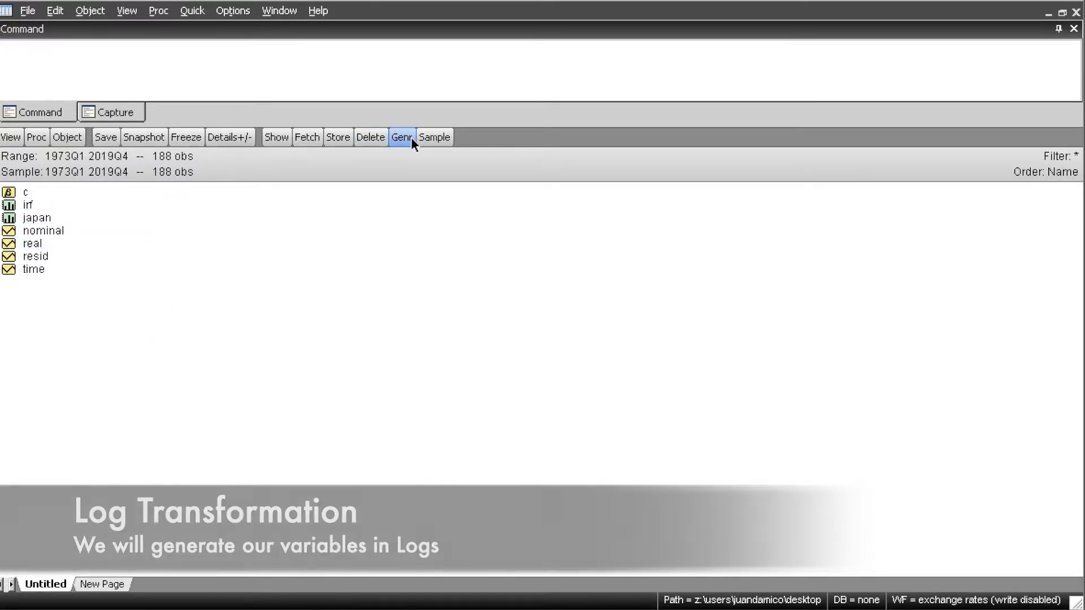
- Generate a new series for the log of the nominal rate with the equation ln=log(nominal)
{"action": "left_click", "coordinate": [410, 137]}
{"action": "left_click", "coordinate": [402, 137]}
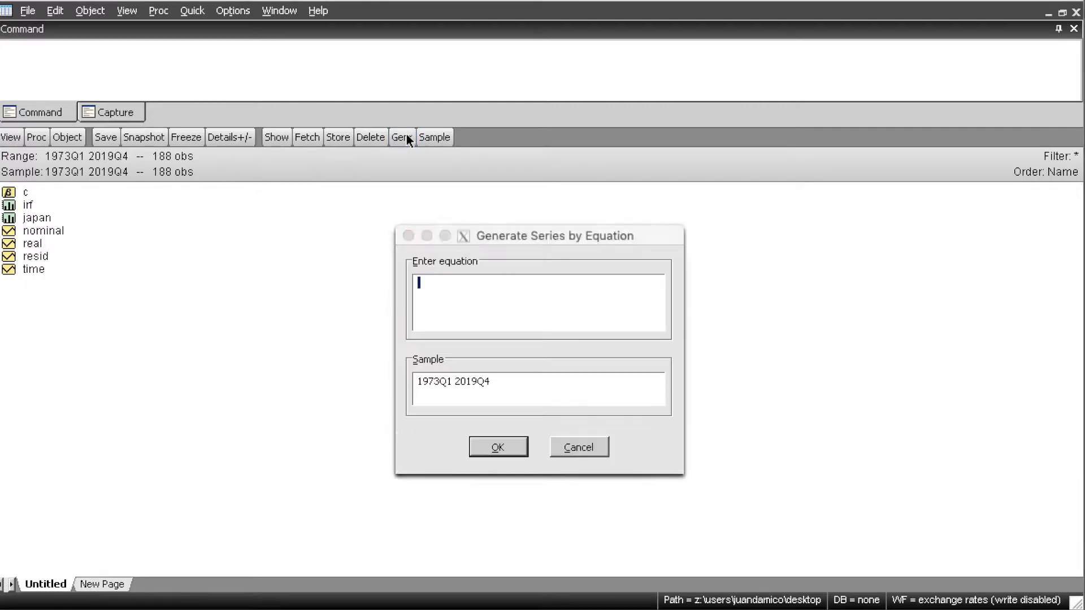
{"action": "type", "text": "ln="}
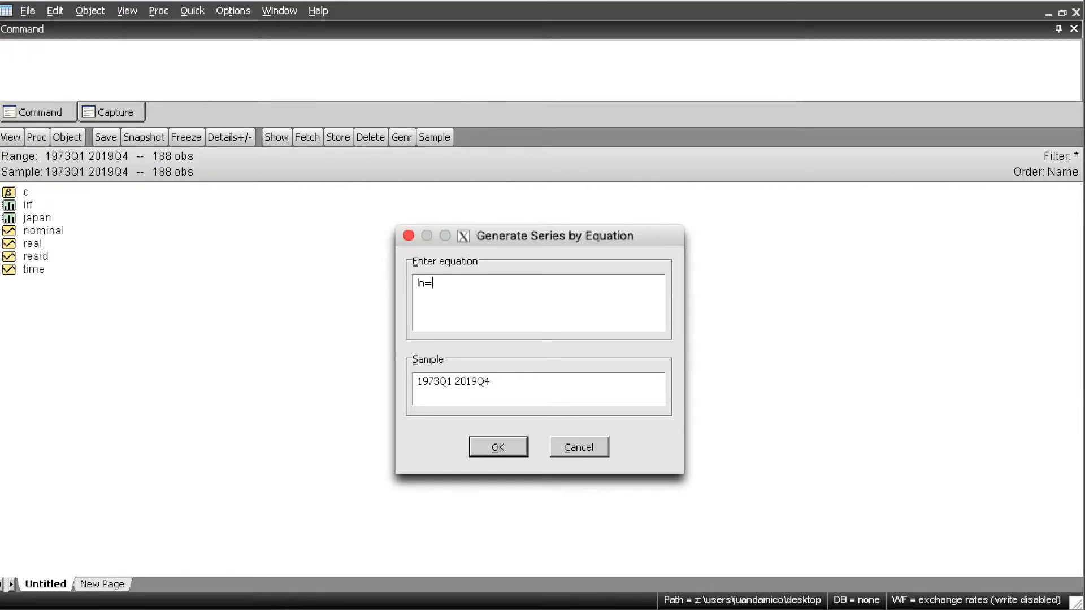
{"action": "type", "text": "log(nominal)"}
{"action": "key", "text": "Return"}
{"action": "left_click", "coordinate": [61, 242]}
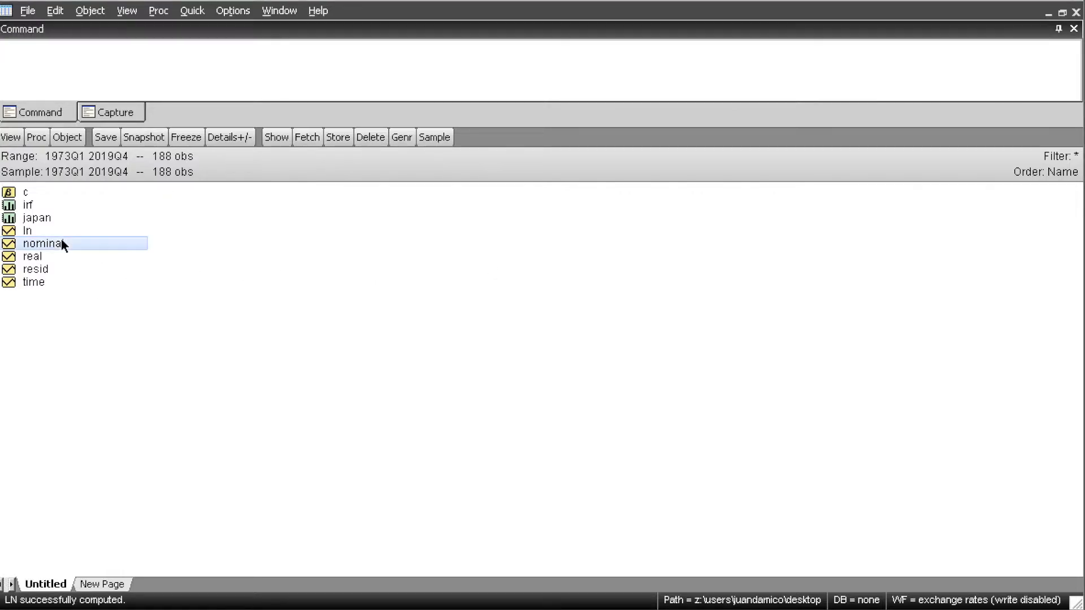
{"action": "left_click", "coordinate": [37, 233]}
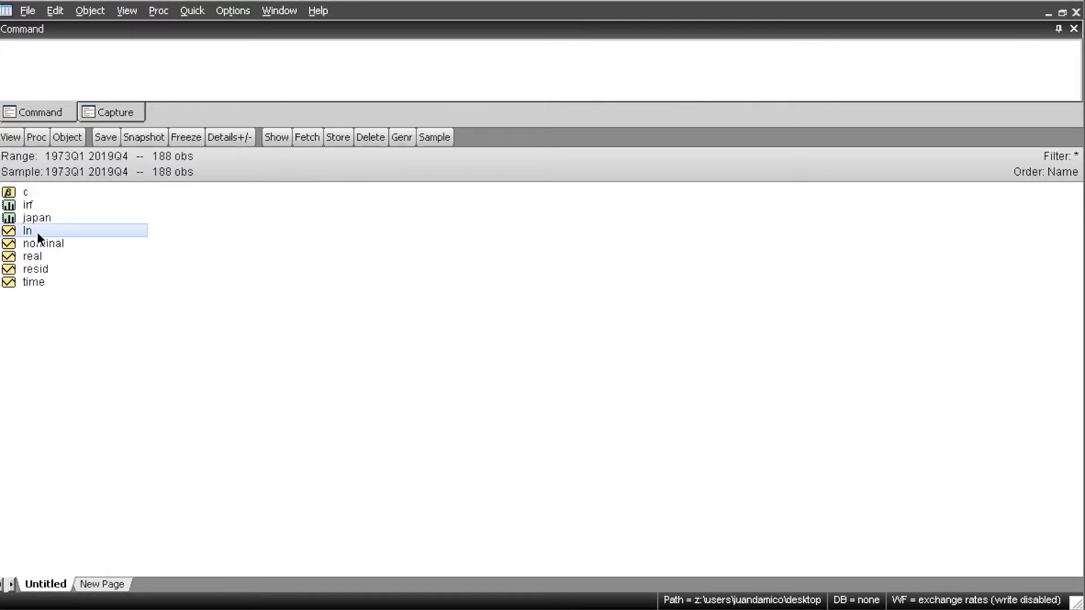
- Generate a new series for the log of the real rate with the equation lr=log(real)
{"action": "left_click", "coordinate": [51, 256]}
{"action": "left_click", "coordinate": [401, 140]}
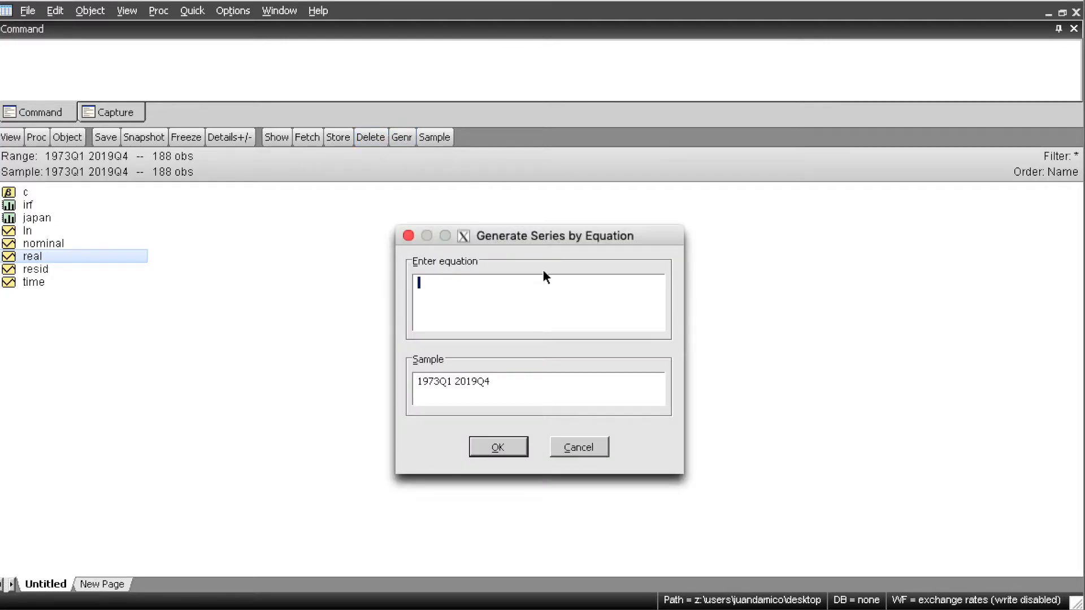
{"action": "type", "text": "lr=log(real)"}
{"action": "key", "text": "Return"}
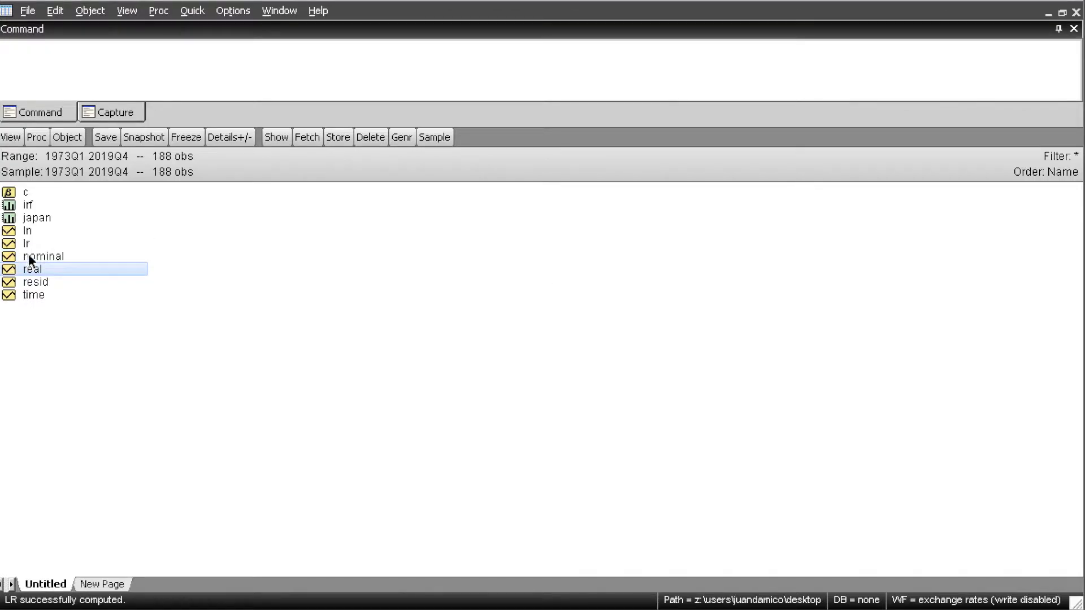
- Open the lr series and display its correlogram in levels with 36 lags
{"action": "left_click", "coordinate": [42, 231]}
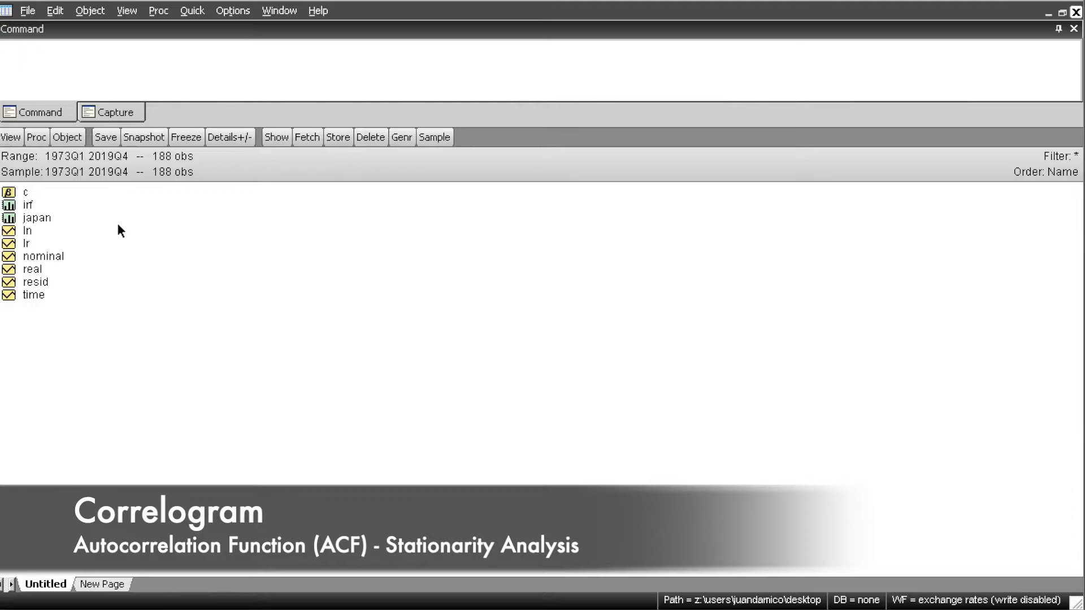
{"action": "double_click", "coordinate": [38, 242]}
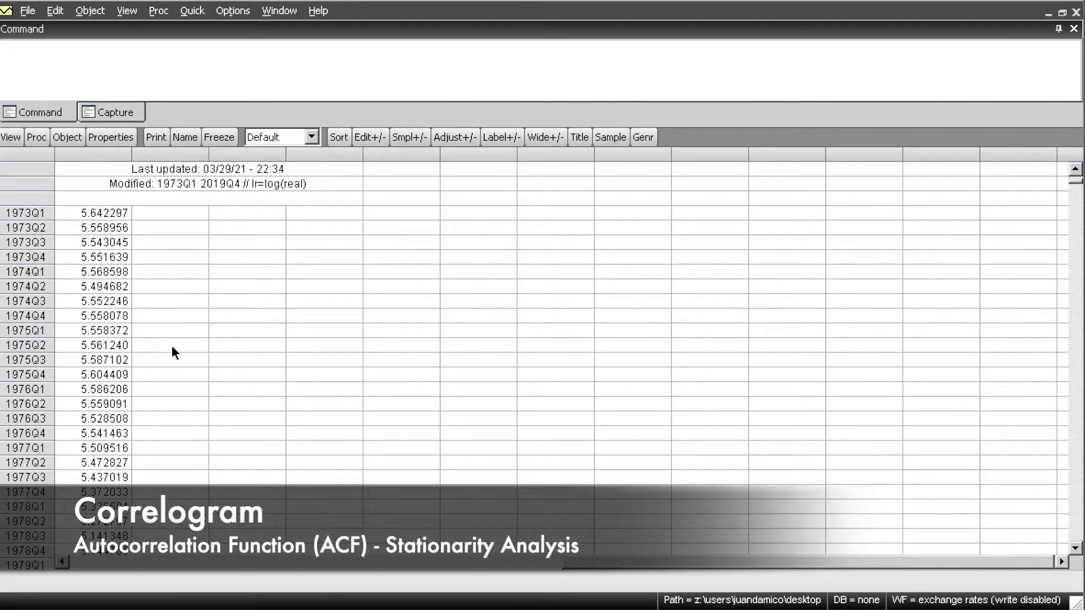
{"action": "left_click", "coordinate": [15, 137]}
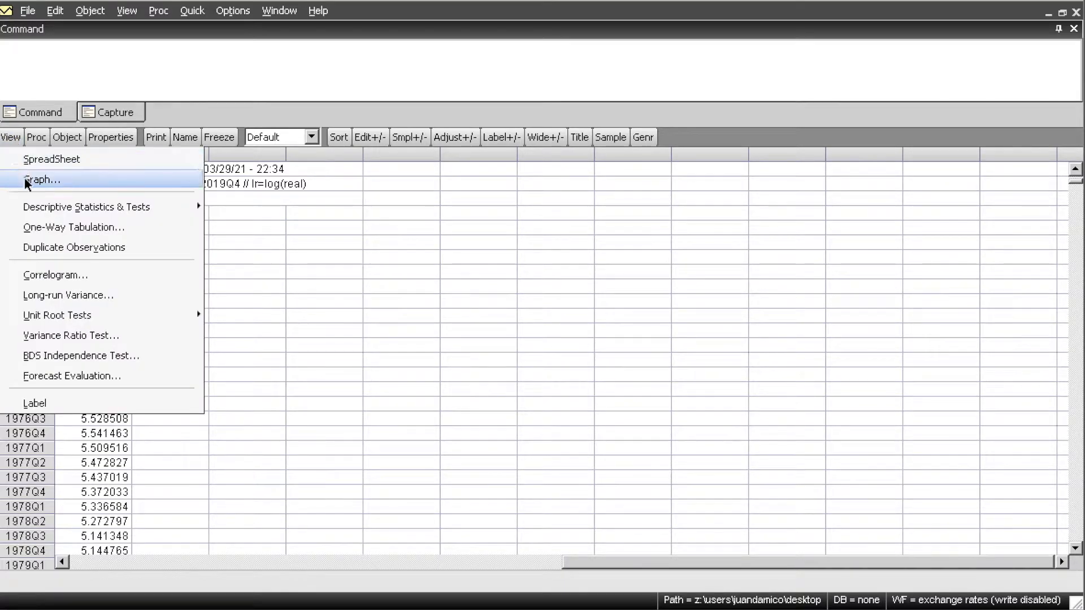
{"action": "left_click", "coordinate": [47, 275]}
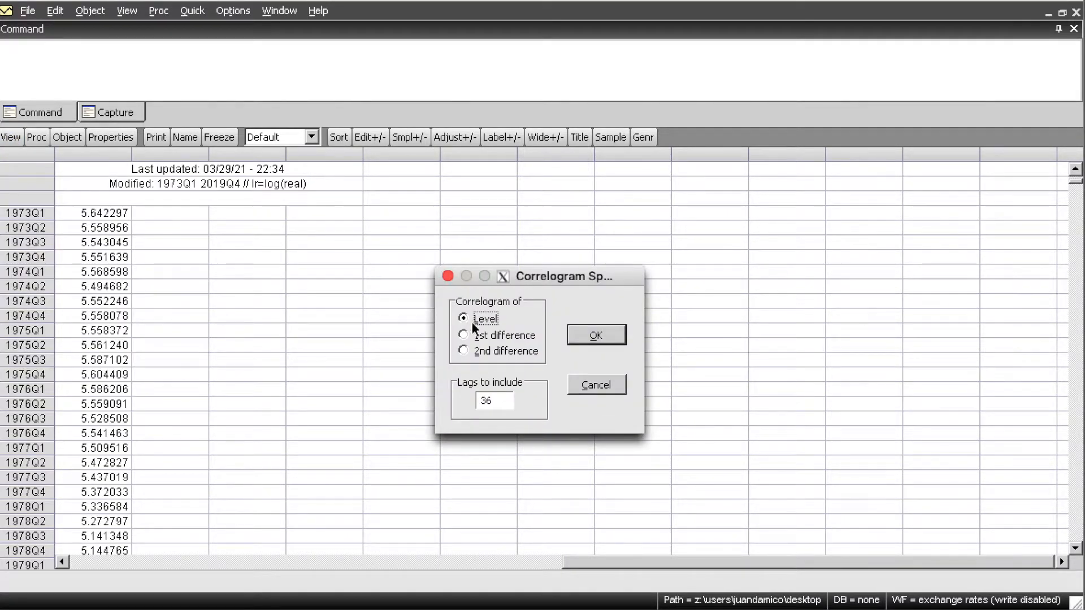
{"action": "left_click", "coordinate": [579, 335]}
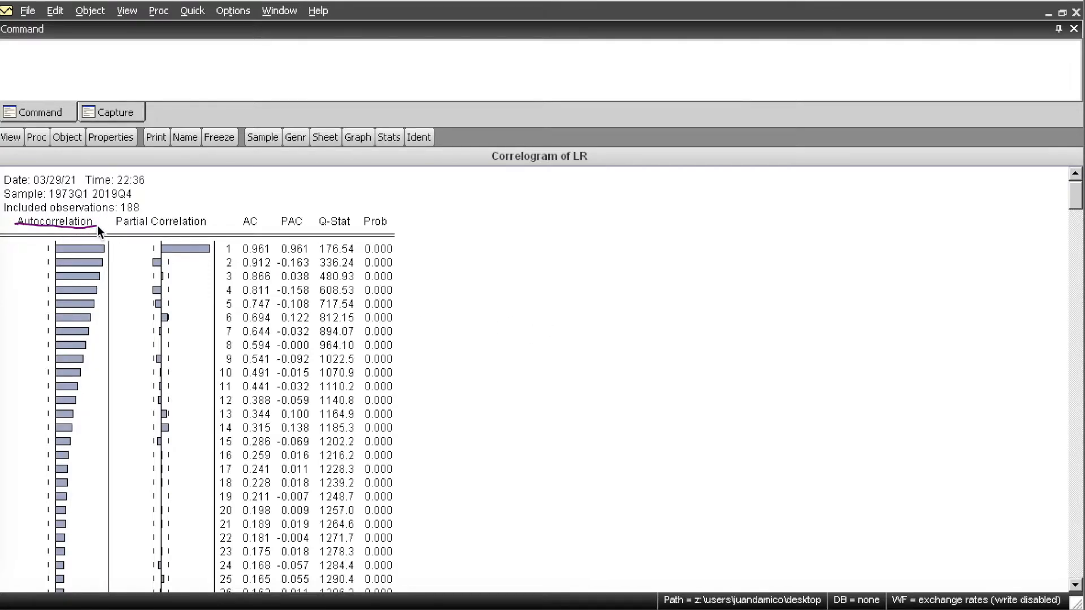
{"action": "left_click_drag", "start_coordinate": [107, 246], "coordinate": [104, 256]}
{"action": "left_click_drag", "start_coordinate": [87, 311], "coordinate": [75, 397]}
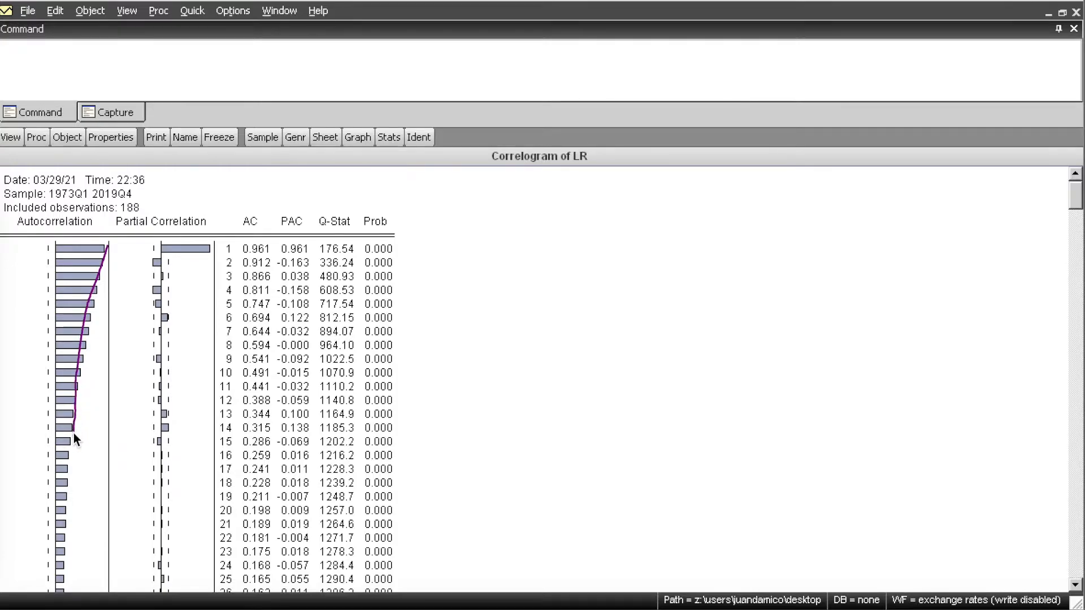
{"action": "left_click_drag", "start_coordinate": [68, 476], "coordinate": [70, 563]}
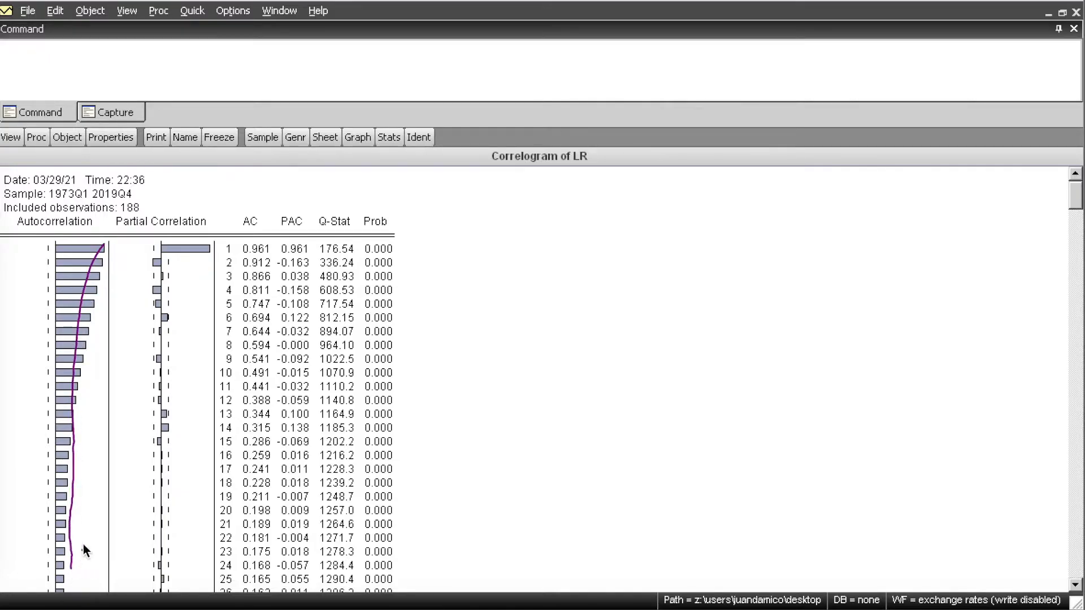
{"action": "mouse_move", "coordinate": [106, 238]}
{"action": "left_mouse_down"}
{"action": "mouse_move", "coordinate": [87, 245]}
{"action": "mouse_move", "coordinate": [54, 305]}
{"action": "left_mouse_up"}
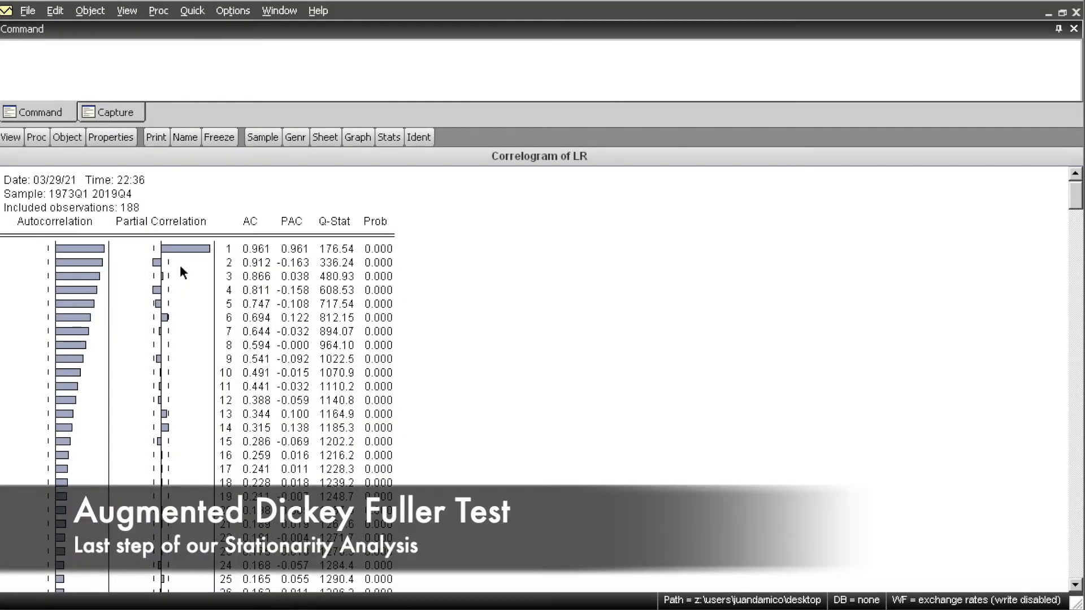
- Run a standard Augmented Dickey-Fuller unit root test on lr in level, with an intercept and automatic lag selection
{"action": "left_click", "coordinate": [10, 139]}
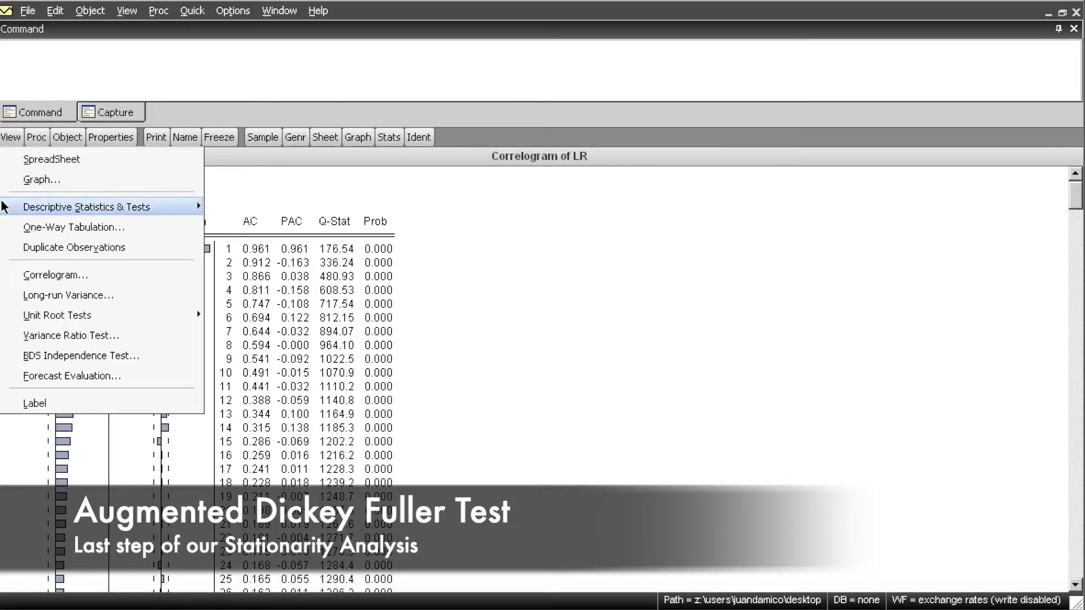
{"action": "mouse_move", "coordinate": [40, 311]}
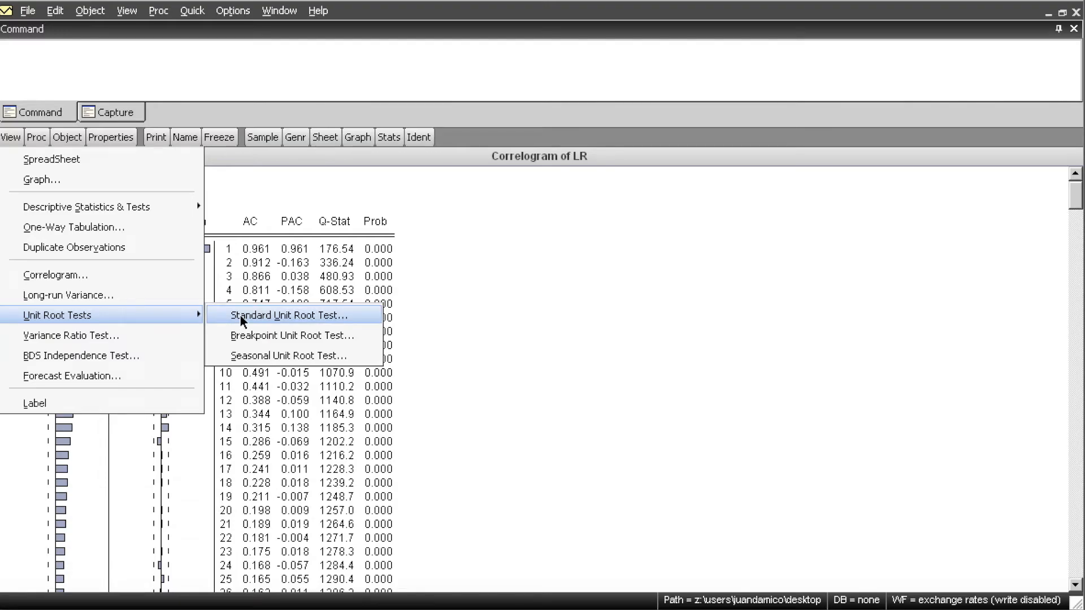
{"action": "left_click", "coordinate": [239, 315]}
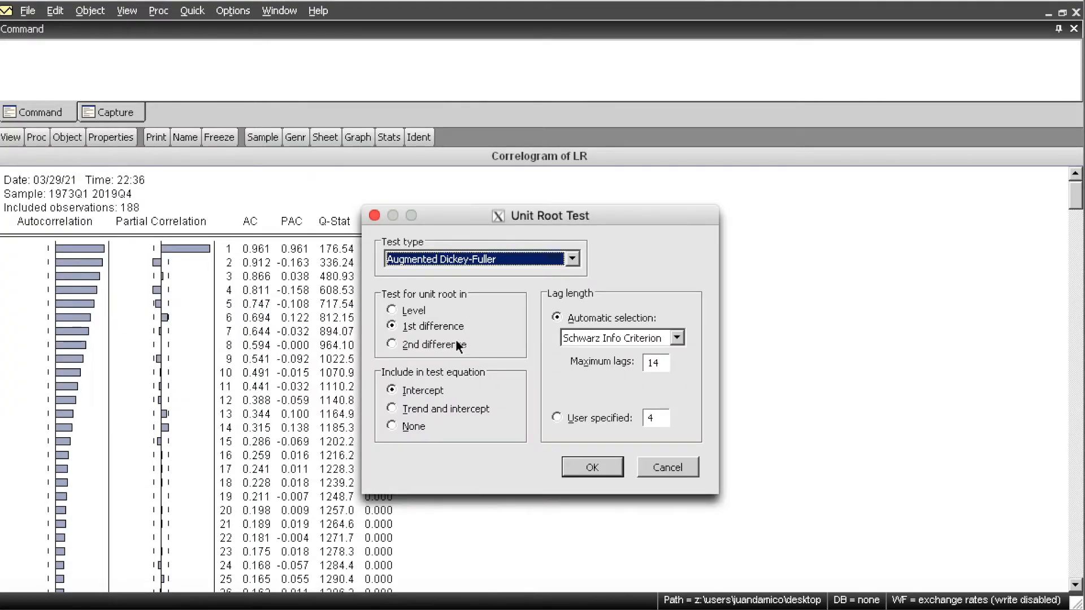
{"action": "left_click", "coordinate": [428, 310]}
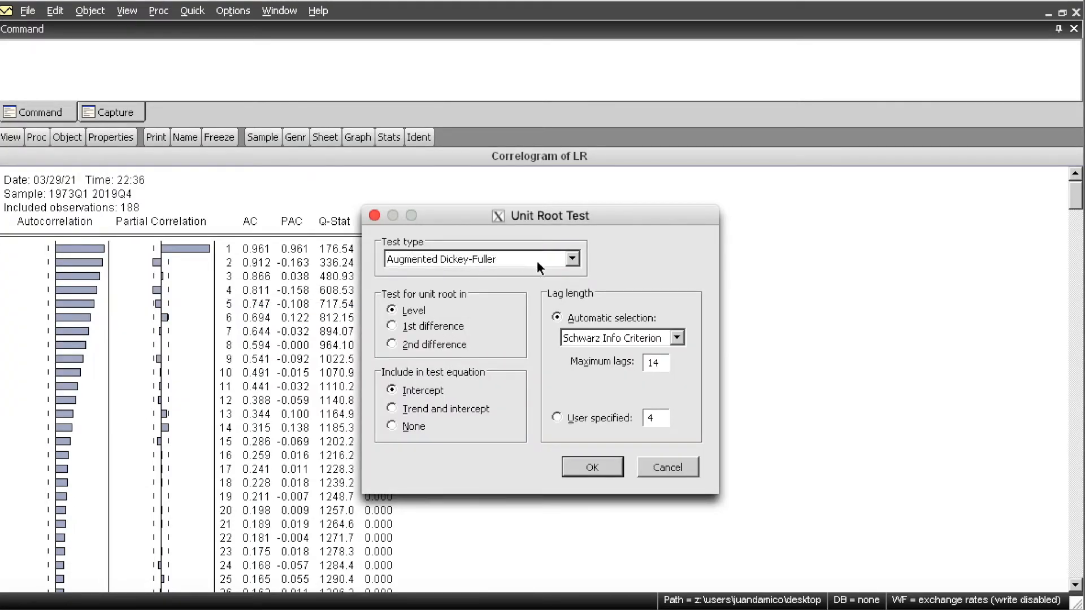
{"action": "left_click", "coordinate": [600, 466]}
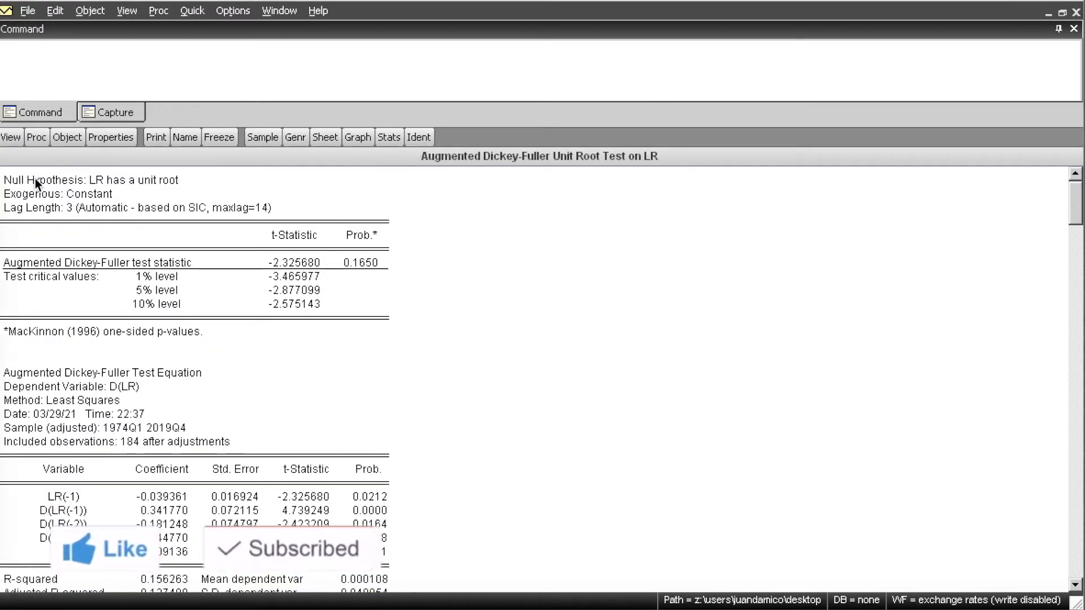
{"action": "left_click_drag", "start_coordinate": [10, 188], "coordinate": [169, 189]}
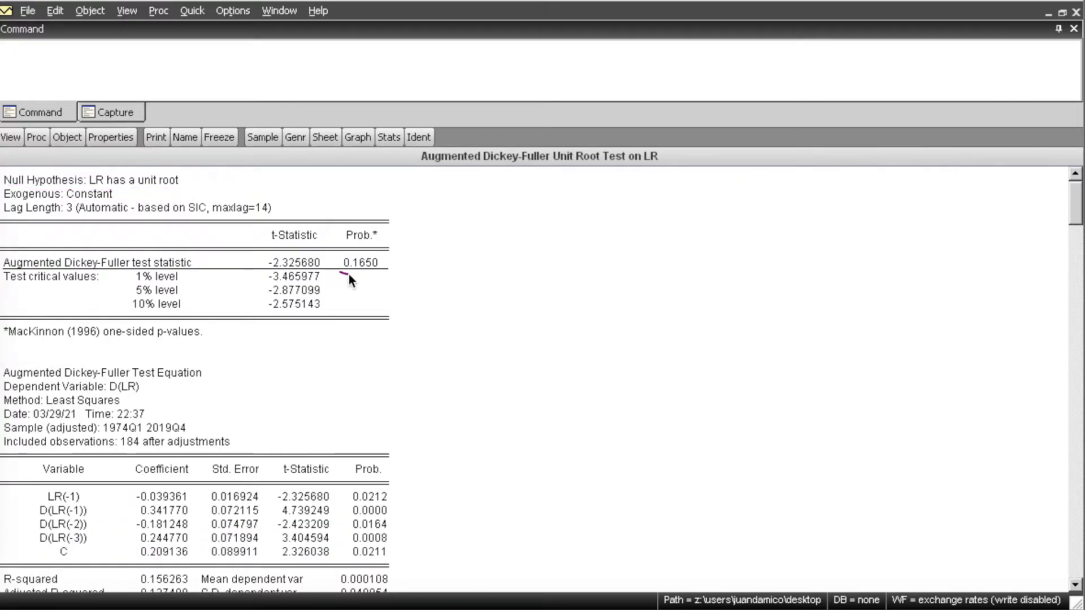
{"action": "mouse_move", "coordinate": [348, 274]}
{"action": "left_mouse_down"}
{"action": "mouse_move", "coordinate": [392, 267]}
{"action": "mouse_move", "coordinate": [361, 247]}
{"action": "mouse_move", "coordinate": [327, 271]}
{"action": "left_mouse_up"}
{"action": "mouse_move", "coordinate": [141, 291]}
{"action": "left_mouse_down"}
{"action": "mouse_move", "coordinate": [151, 280]}
{"action": "mouse_move", "coordinate": [188, 287]}
{"action": "mouse_move", "coordinate": [135, 282]}
{"action": "mouse_move", "coordinate": [192, 289]}
{"action": "left_mouse_up"}
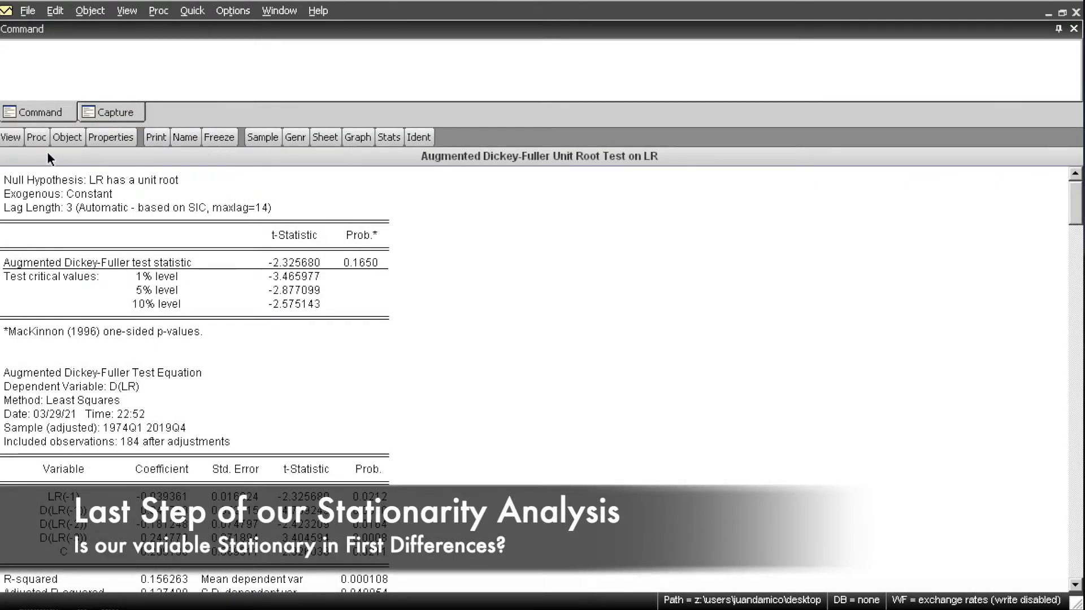
- Run the Augmented Dickey-Fuller unit root test on lr in 1st difference, with an intercept and automatic lag selection
{"action": "left_click", "coordinate": [16, 141]}
{"action": "mouse_move", "coordinate": [90, 316]}
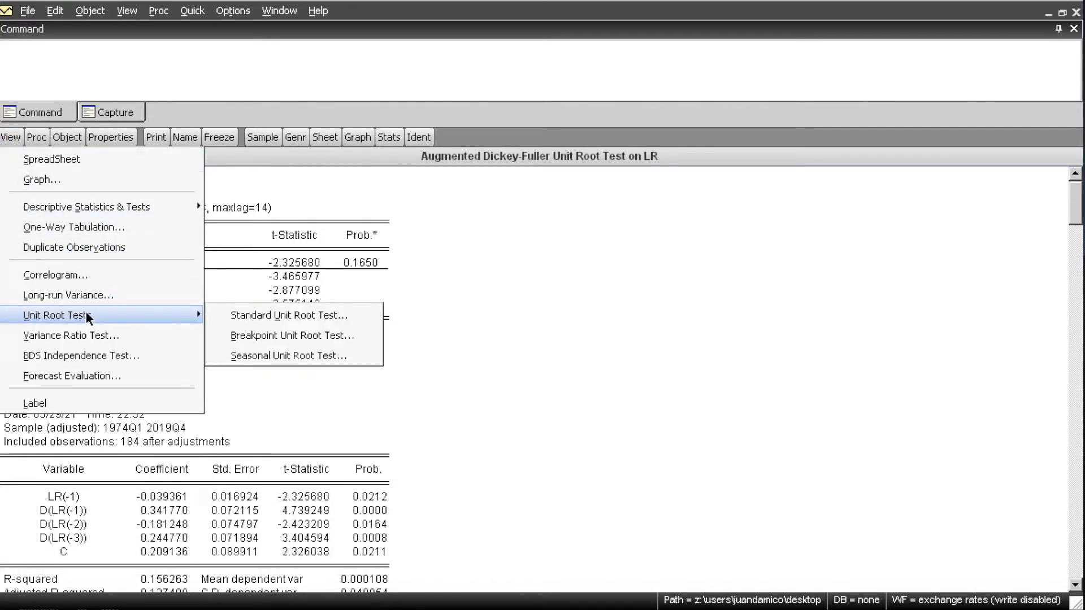
{"action": "left_click", "coordinate": [326, 318]}
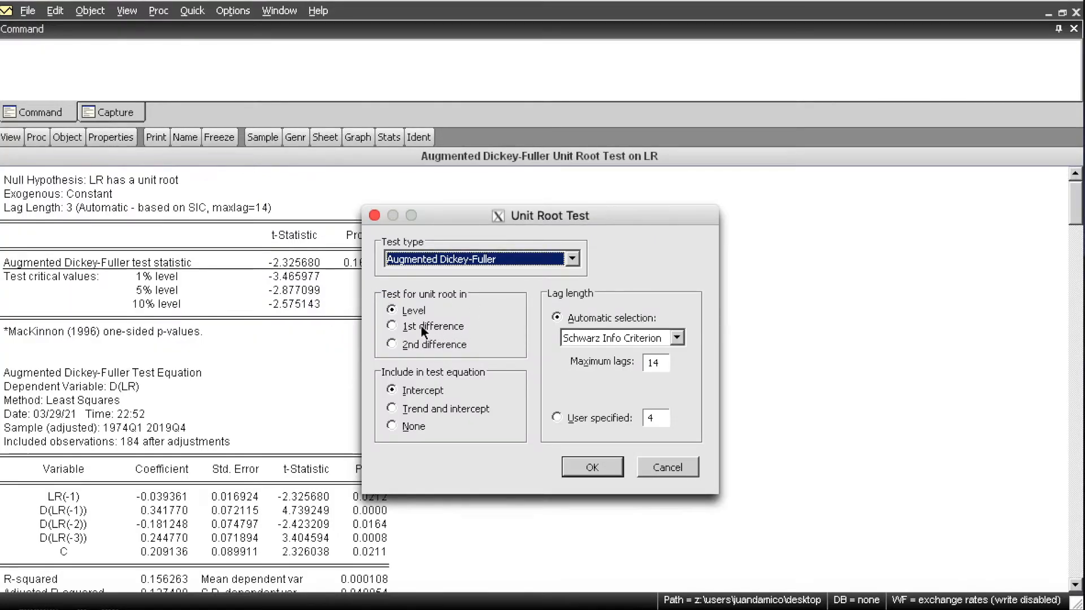
{"action": "left_click", "coordinate": [393, 326]}
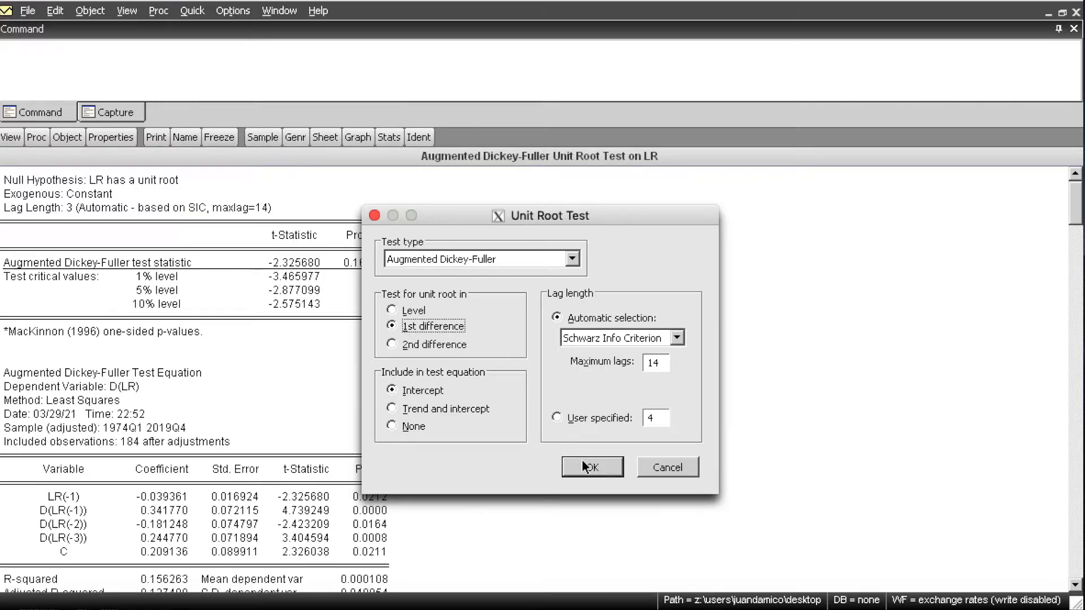
{"action": "left_click", "coordinate": [583, 467]}
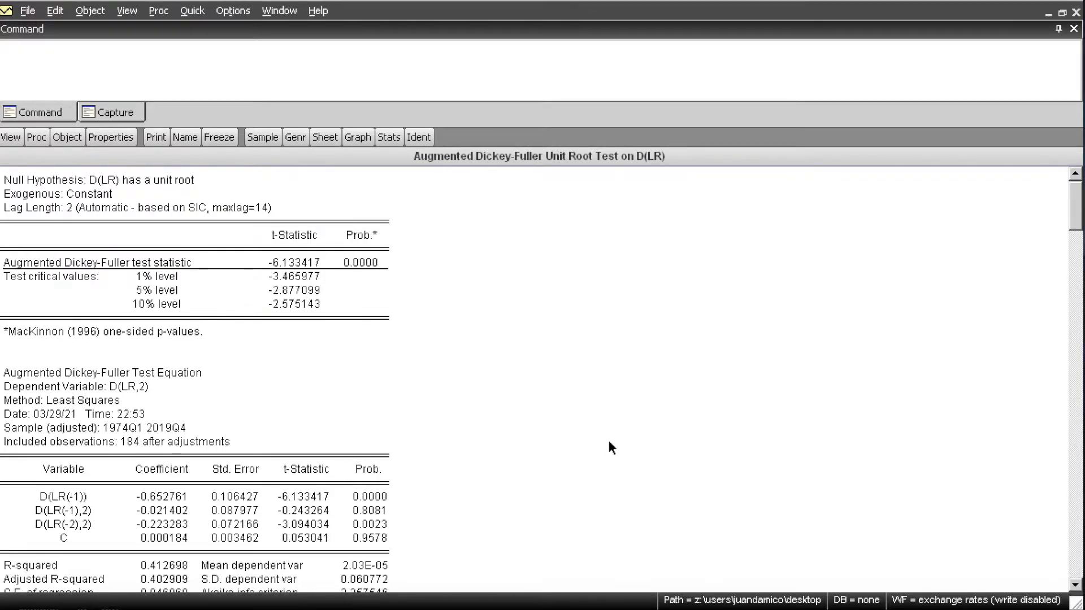
{"action": "mouse_move", "coordinate": [351, 268]}
{"action": "left_mouse_down"}
{"action": "mouse_move", "coordinate": [392, 267]}
{"action": "mouse_move", "coordinate": [361, 246]}
{"action": "mouse_move", "coordinate": [338, 265]}
{"action": "left_mouse_up"}
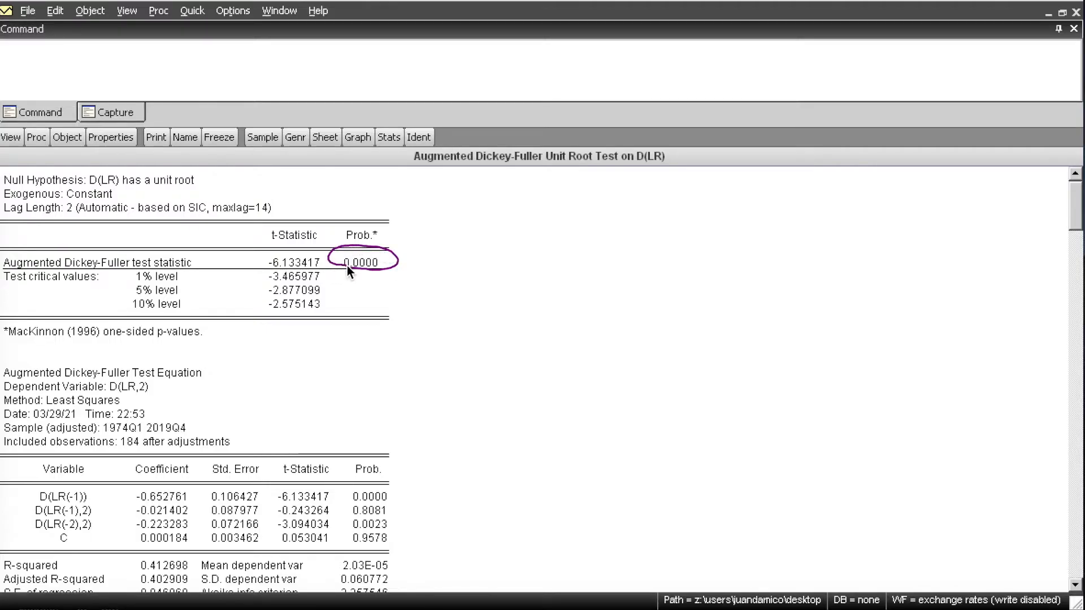
{"action": "mouse_move", "coordinate": [137, 292]}
{"action": "left_mouse_down"}
{"action": "mouse_move", "coordinate": [161, 295]}
{"action": "mouse_move", "coordinate": [154, 284]}
{"action": "left_mouse_up"}
{"action": "mouse_move", "coordinate": [10, 186]}
{"action": "left_mouse_down"}
{"action": "mouse_move", "coordinate": [195, 192]}
{"action": "mouse_move", "coordinate": [26, 162]}
{"action": "mouse_move", "coordinate": [4, 179]}
{"action": "mouse_move", "coordinate": [23, 191]}
{"action": "left_mouse_up"}
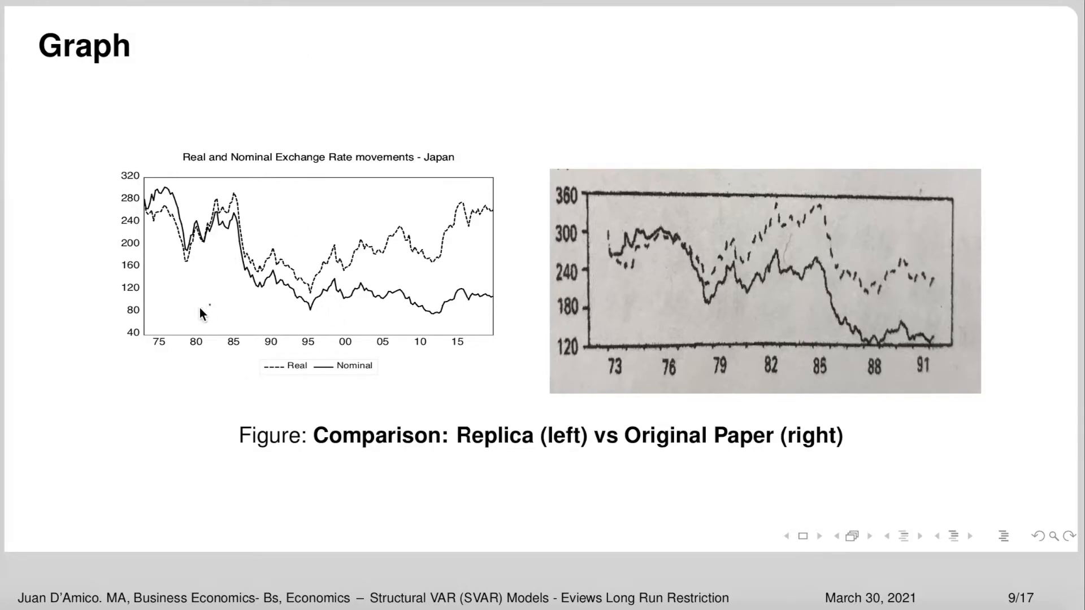
{"action": "mouse_move", "coordinate": [148, 382]}
{"action": "left_mouse_down"}
{"action": "mouse_move", "coordinate": [385, 382]}
{"action": "mouse_move", "coordinate": [436, 171]}
{"action": "mouse_move", "coordinate": [148, 137]}
{"action": "mouse_move", "coordinate": [143, 353]}
{"action": "mouse_move", "coordinate": [283, 403]}
{"action": "left_mouse_up"}
{"action": "mouse_move", "coordinate": [959, 89]}
{"action": "left_mouse_down"}
{"action": "mouse_move", "coordinate": [679, 103]}
{"action": "mouse_move", "coordinate": [569, 138]}
{"action": "left_mouse_up"}
{"action": "mouse_move", "coordinate": [534, 229]}
{"action": "left_mouse_down"}
{"action": "mouse_move", "coordinate": [576, 393]}
{"action": "mouse_move", "coordinate": [930, 431]}
{"action": "mouse_move", "coordinate": [938, 125]}
{"action": "mouse_move", "coordinate": [913, 109]}
{"action": "left_mouse_up"}
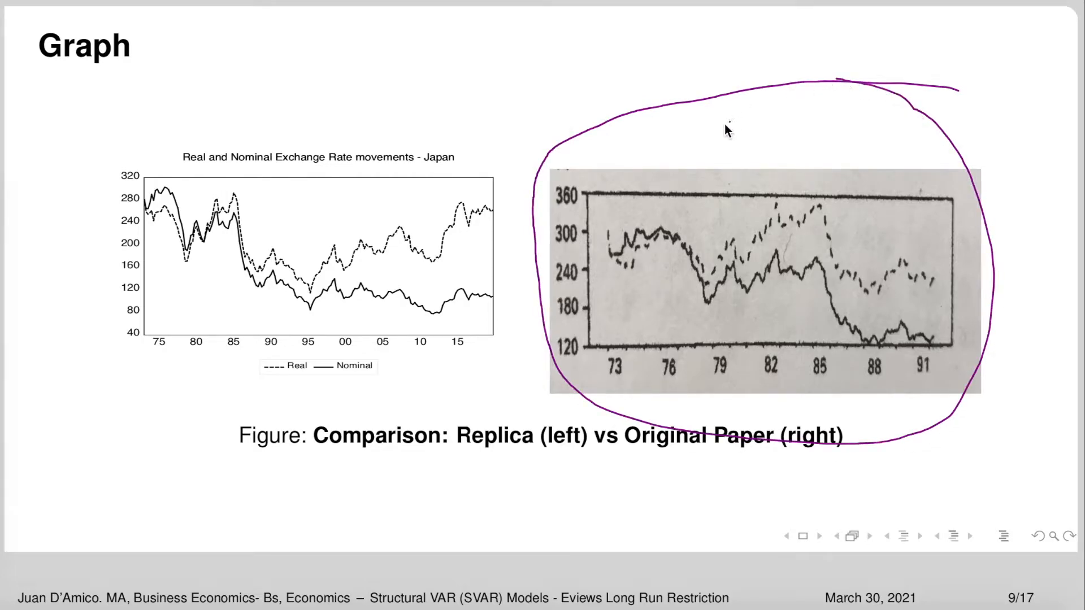
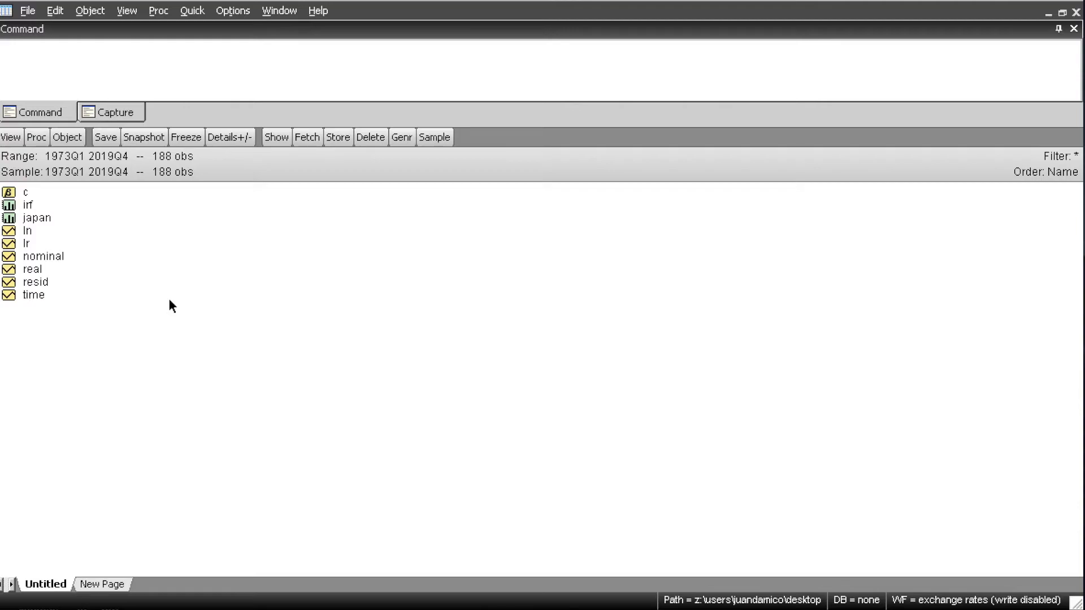
- Open the lr and ln series together as a VAR, with lr first in the order
{"action": "left_click", "coordinate": [35, 244]}
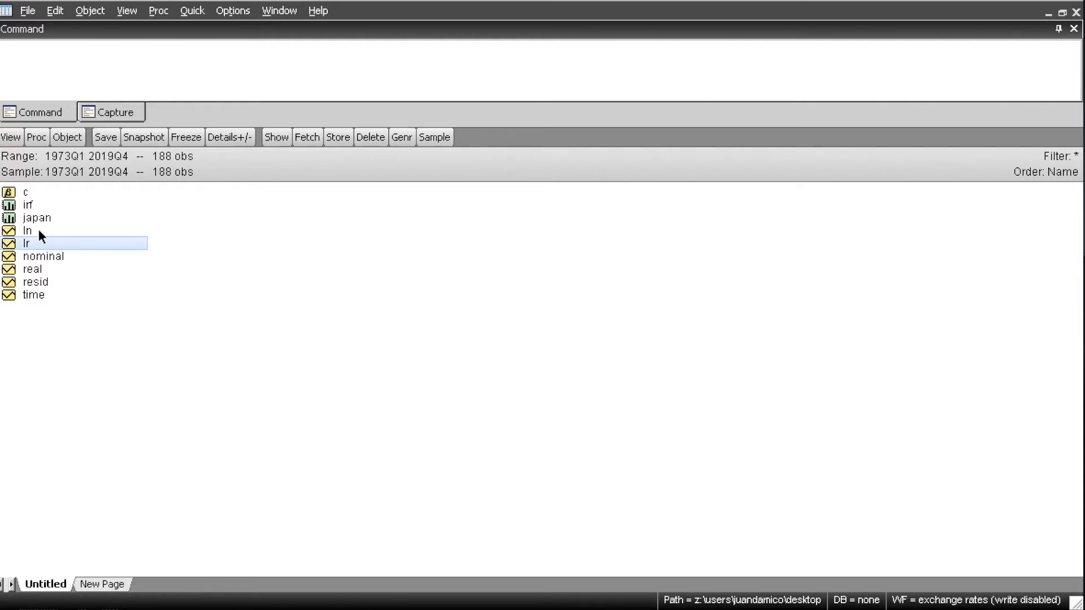
{"action": "left_click", "coordinate": [37, 229], "text": "ctrl"}
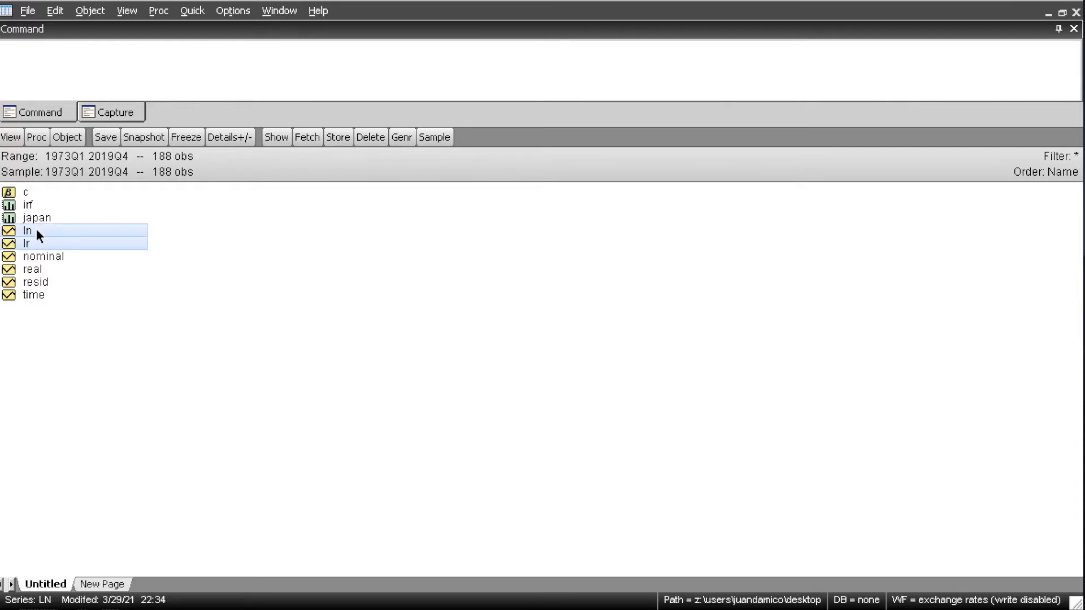
{"action": "right_click", "coordinate": [36, 228]}
{"action": "mouse_move", "coordinate": [74, 241]}
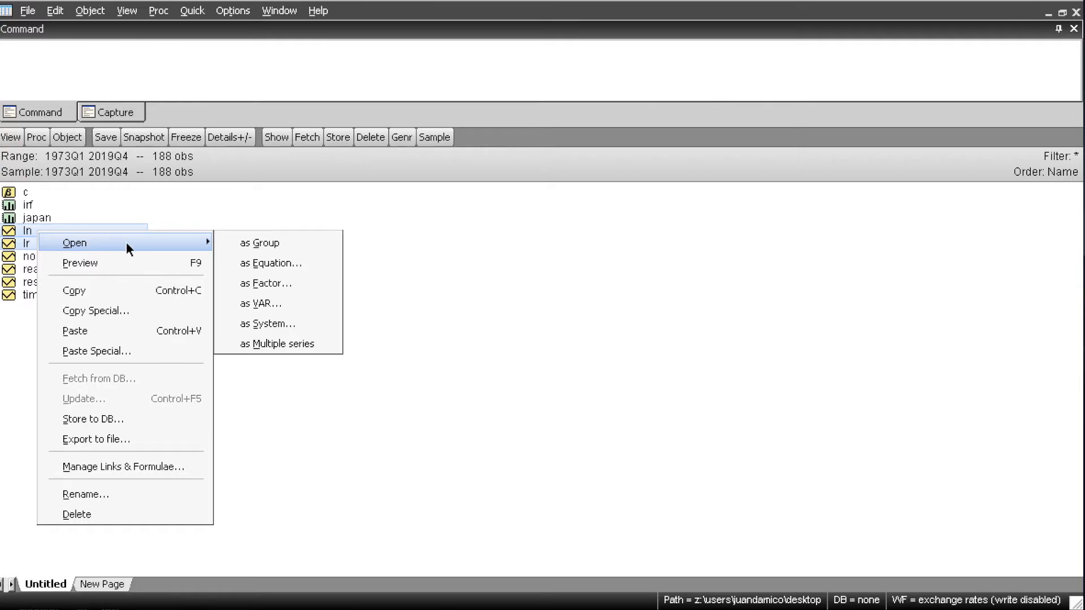
{"action": "left_click", "coordinate": [244, 303]}
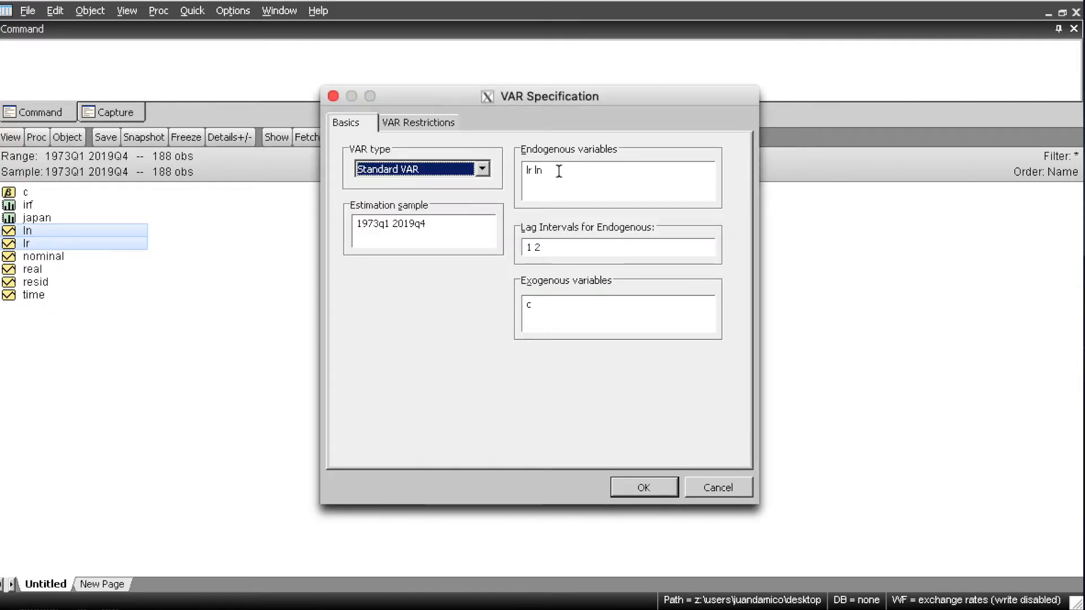
- Set the endogenous variables to d(lr) d(ln) and estimate the standard VAR with lag intervals 1 2 and constant c
{"action": "left_click", "coordinate": [560, 170]}
{"action": "key", "text": "Left"}
{"action": "key", "text": "Left"}
{"action": "key", "text": "Left"}
{"action": "key", "text": "Left"}
{"action": "key", "text": "Left"}
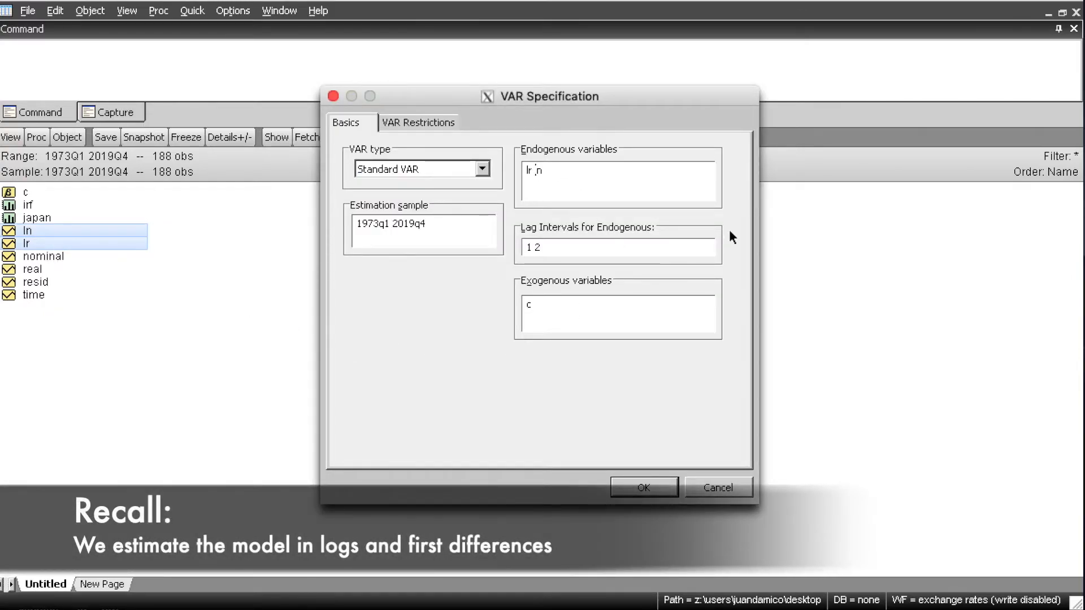
{"action": "key", "text": "Left"}
{"action": "type", "text": "d(lr)"}
{"action": "key", "text": "Right"}
{"action": "type", "text": "d("}
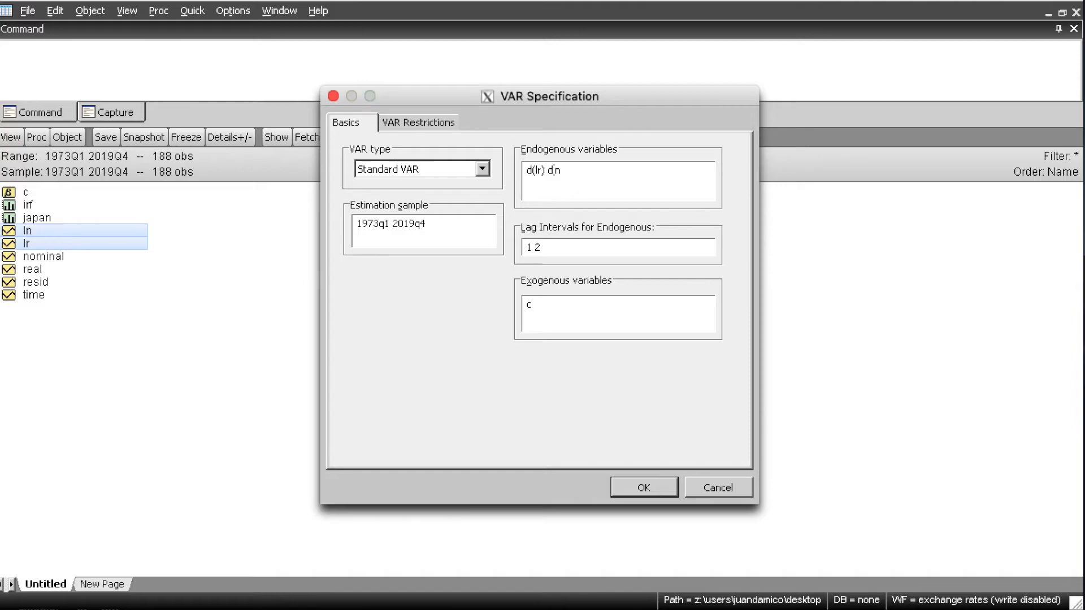
{"action": "key", "text": "End"}
{"action": "type", "text": ")"}
{"action": "left_click", "coordinate": [556, 249]}
{"action": "left_click", "coordinate": [658, 488]}
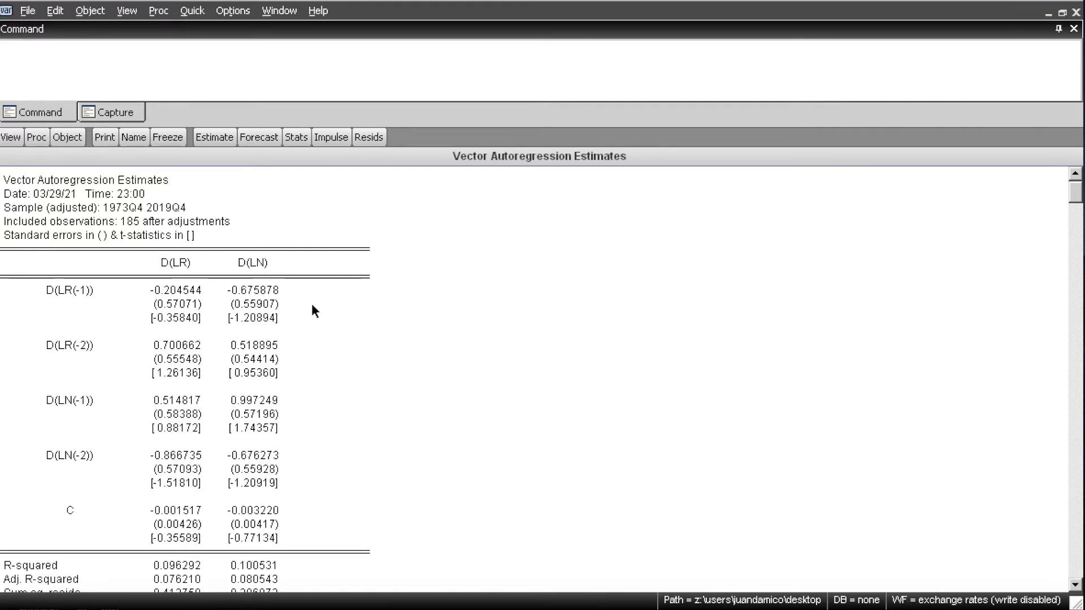
- Display the VAR's lag length criteria with 8 lags included
{"action": "left_click", "coordinate": [11, 137]}
{"action": "mouse_move", "coordinate": [99, 321]}
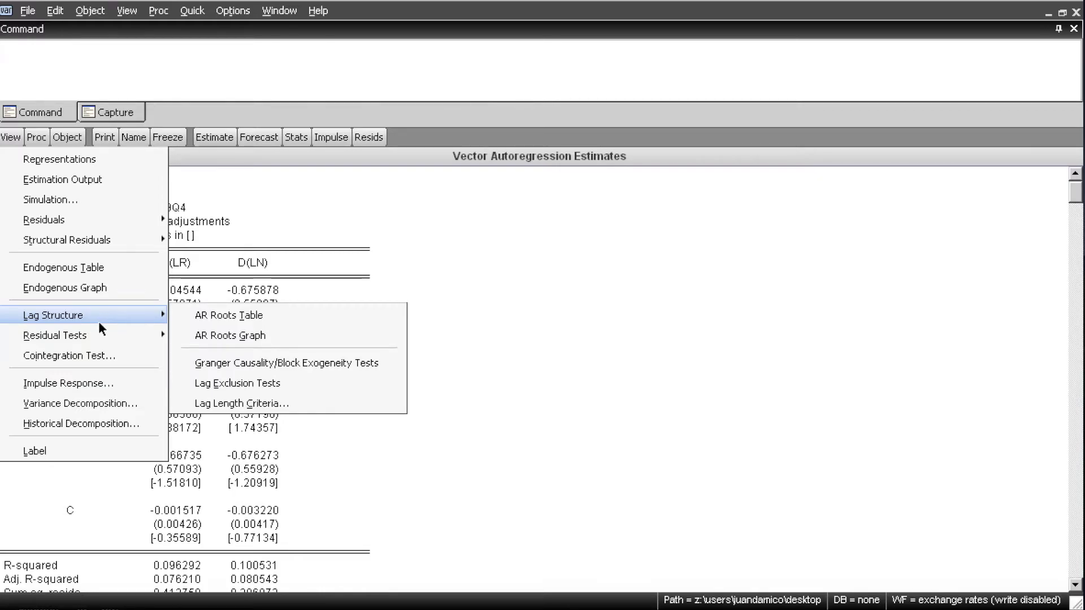
{"action": "left_click", "coordinate": [243, 404]}
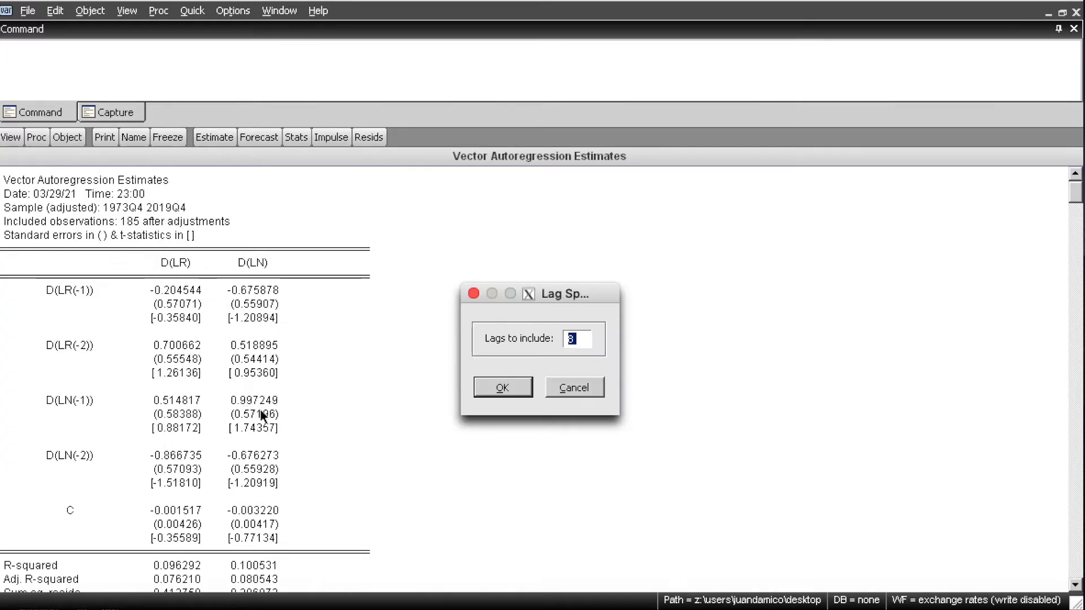
{"action": "left_click", "coordinate": [500, 388]}
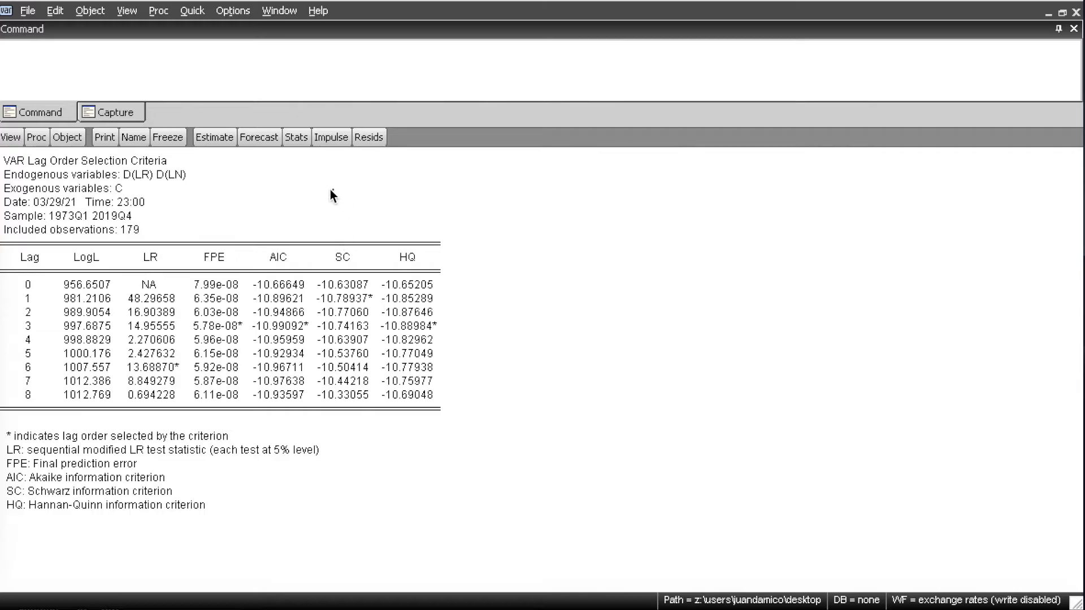
{"action": "mouse_move", "coordinate": [296, 265]}
{"action": "left_mouse_down"}
{"action": "mouse_move", "coordinate": [291, 239]}
{"action": "mouse_move", "coordinate": [365, 252]}
{"action": "mouse_move", "coordinate": [351, 232]}
{"action": "mouse_move", "coordinate": [426, 235]}
{"action": "left_mouse_up"}
{"action": "mouse_move", "coordinate": [63, 302]}
{"action": "left_mouse_down"}
{"action": "mouse_move", "coordinate": [38, 319]}
{"action": "mouse_move", "coordinate": [61, 318]}
{"action": "left_mouse_up"}
{"action": "left_click_drag", "start_coordinate": [344, 287], "coordinate": [309, 305]}
{"action": "mouse_move", "coordinate": [386, 332]}
{"action": "left_mouse_down"}
{"action": "mouse_move", "coordinate": [428, 329]}
{"action": "mouse_move", "coordinate": [269, 318]}
{"action": "left_mouse_up"}
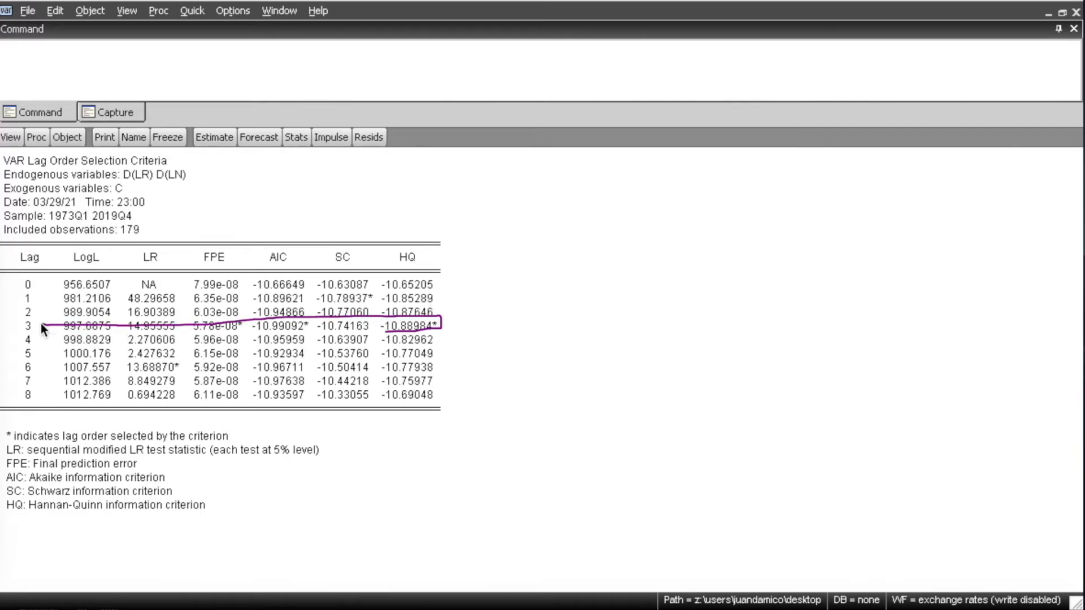
{"action": "mouse_move", "coordinate": [25, 321]}
{"action": "left_mouse_down"}
{"action": "mouse_move", "coordinate": [113, 334]}
{"action": "mouse_move", "coordinate": [402, 332]}
{"action": "left_mouse_up"}
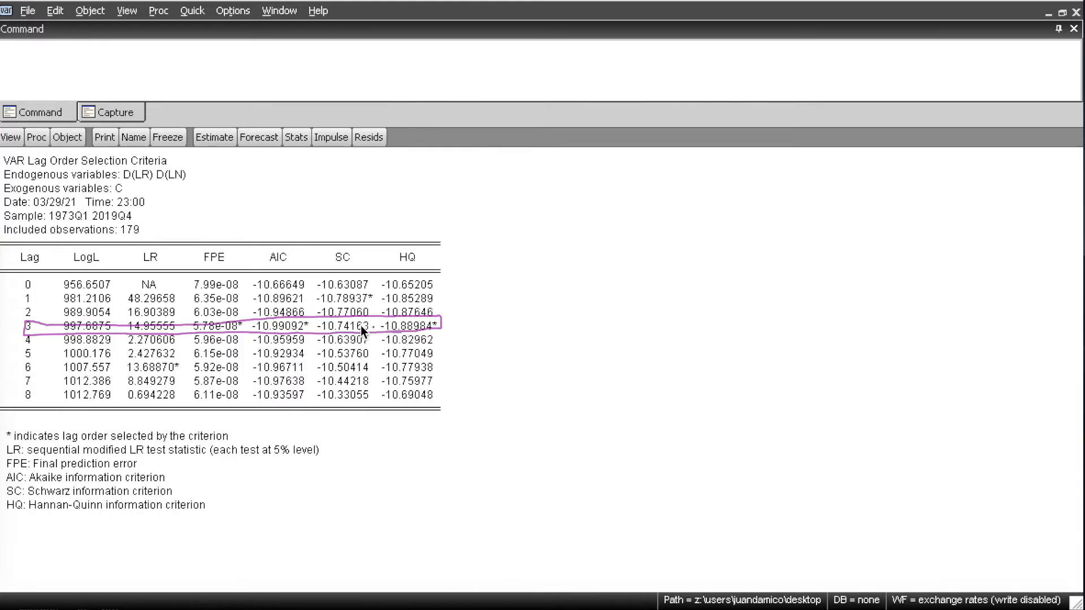
{"action": "left_click_drag", "start_coordinate": [313, 313], "coordinate": [298, 338]}
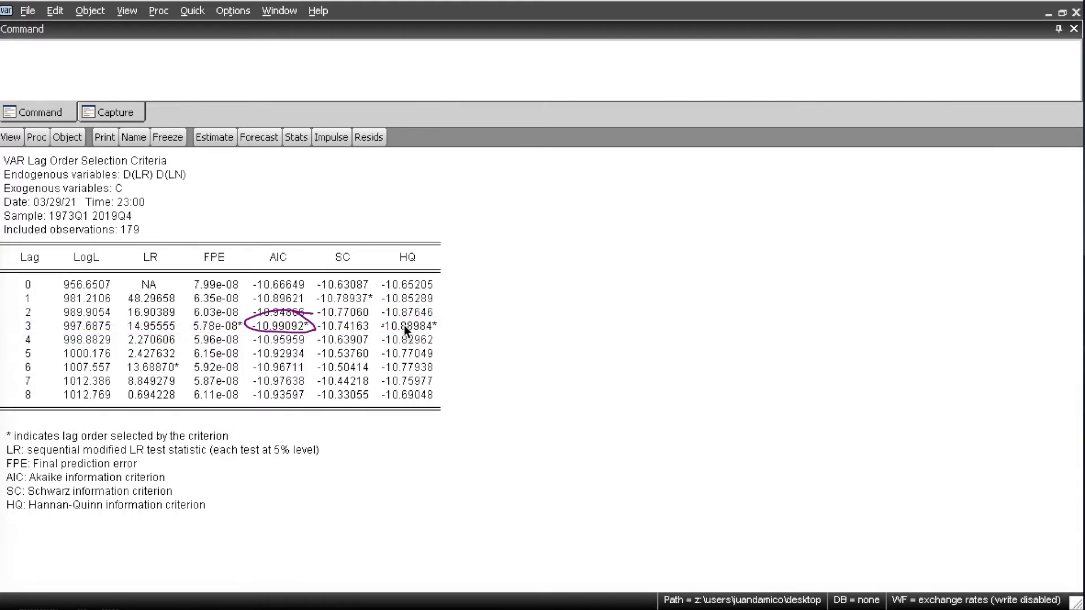
{"action": "mouse_move", "coordinate": [436, 317]}
{"action": "left_mouse_down"}
{"action": "mouse_move", "coordinate": [421, 336]}
{"action": "mouse_move", "coordinate": [442, 325]}
{"action": "left_mouse_up"}
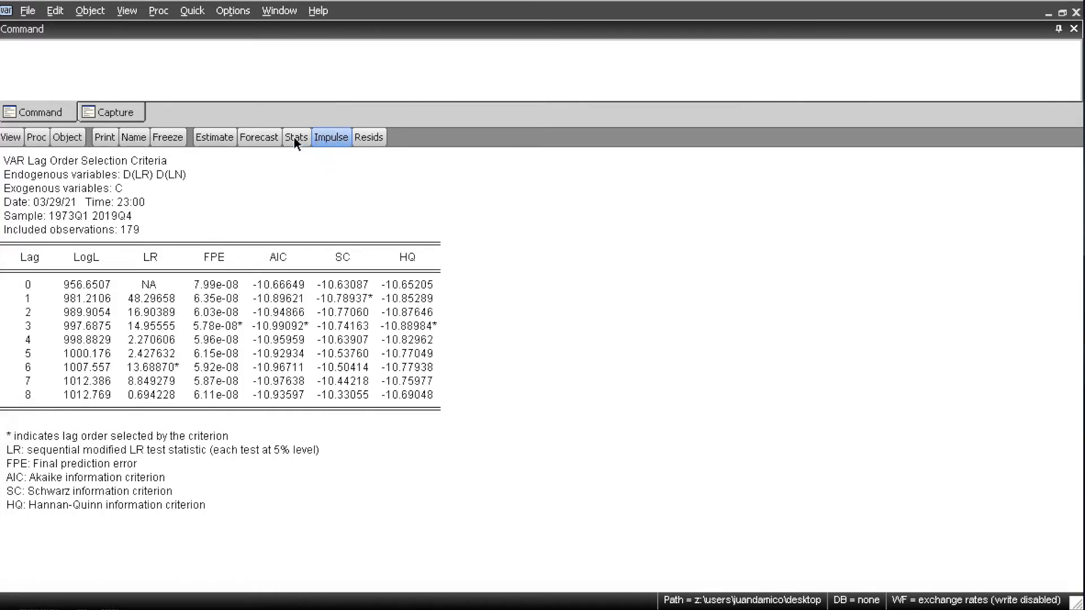
- Re-estimate the VAR with the lag intervals for the endogenous variables set to 1 3
{"action": "left_click", "coordinate": [219, 141]}
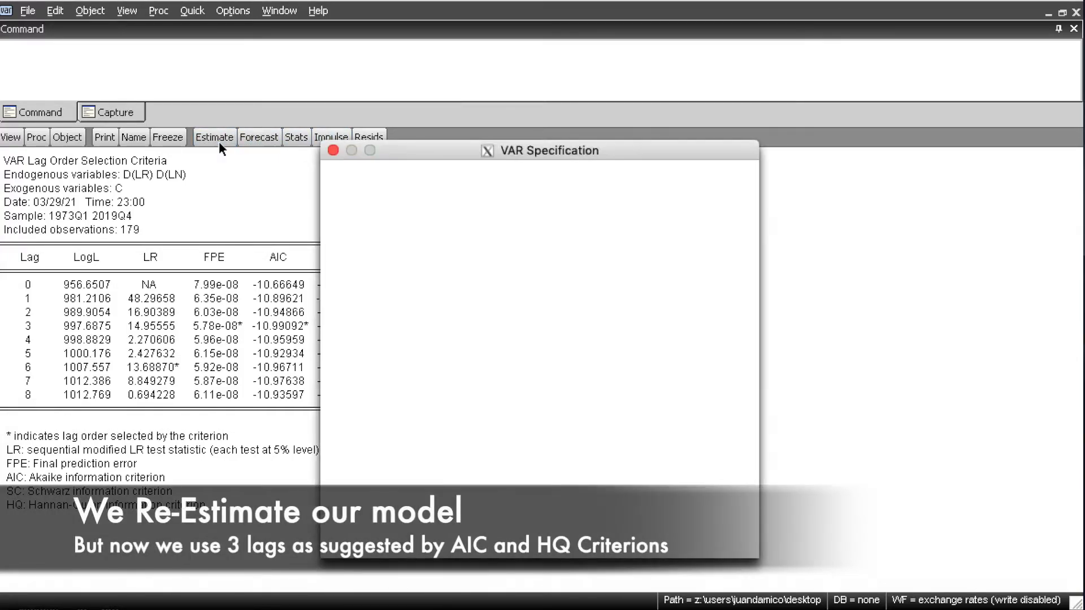
{"action": "left_click", "coordinate": [554, 301]}
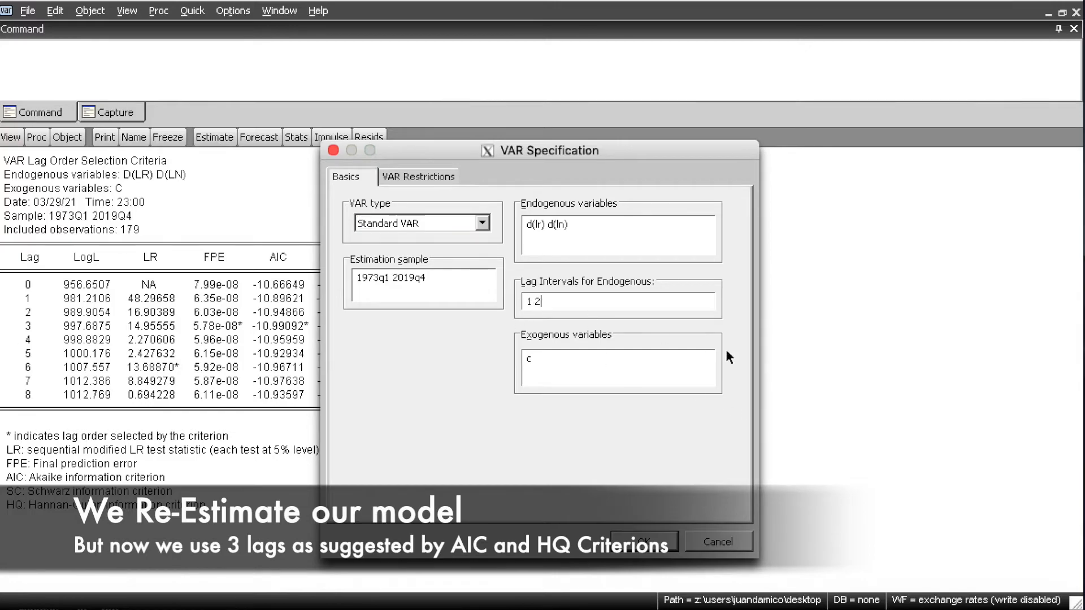
{"action": "key", "text": "BackSpace"}
{"action": "type", "text": "3"}
{"action": "left_click", "coordinate": [644, 542]}
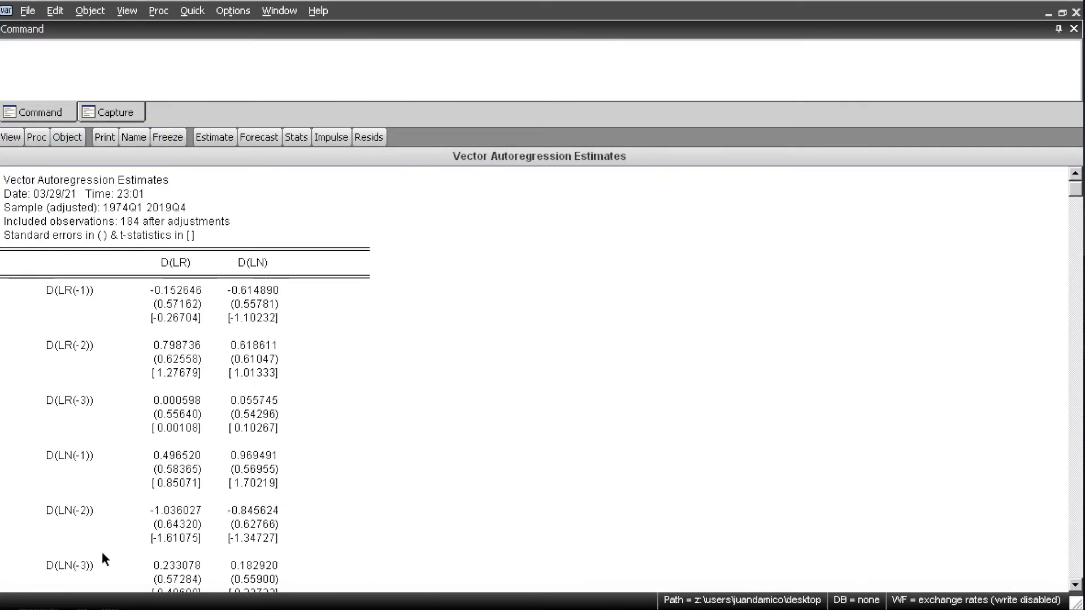
- Display the correlograms of the VAR residuals as graphs with 12 lags
{"action": "left_click", "coordinate": [12, 138]}
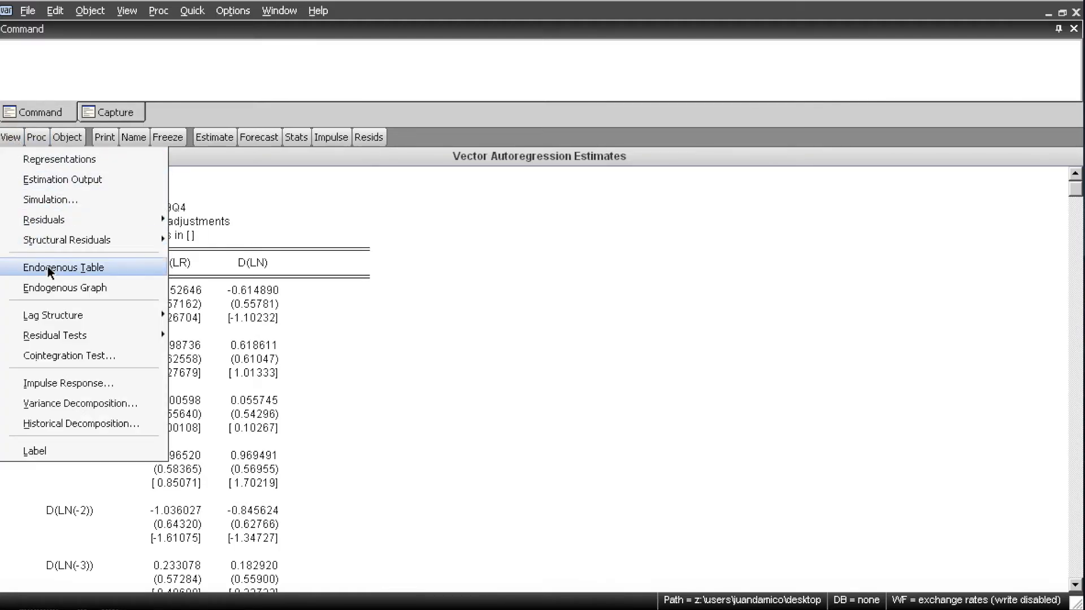
{"action": "mouse_move", "coordinate": [64, 333]}
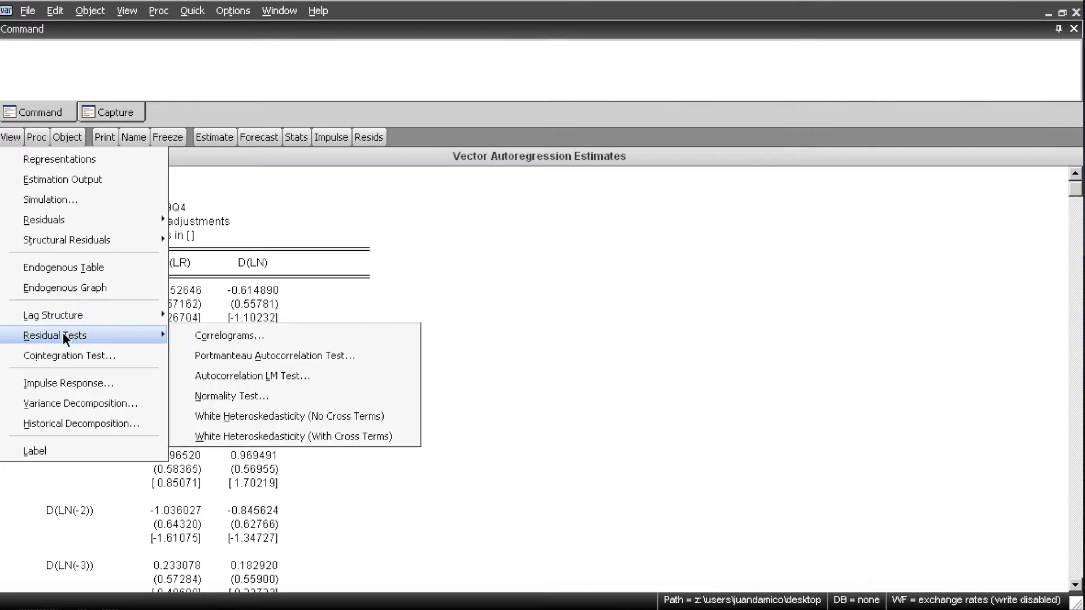
{"action": "left_click", "coordinate": [218, 336]}
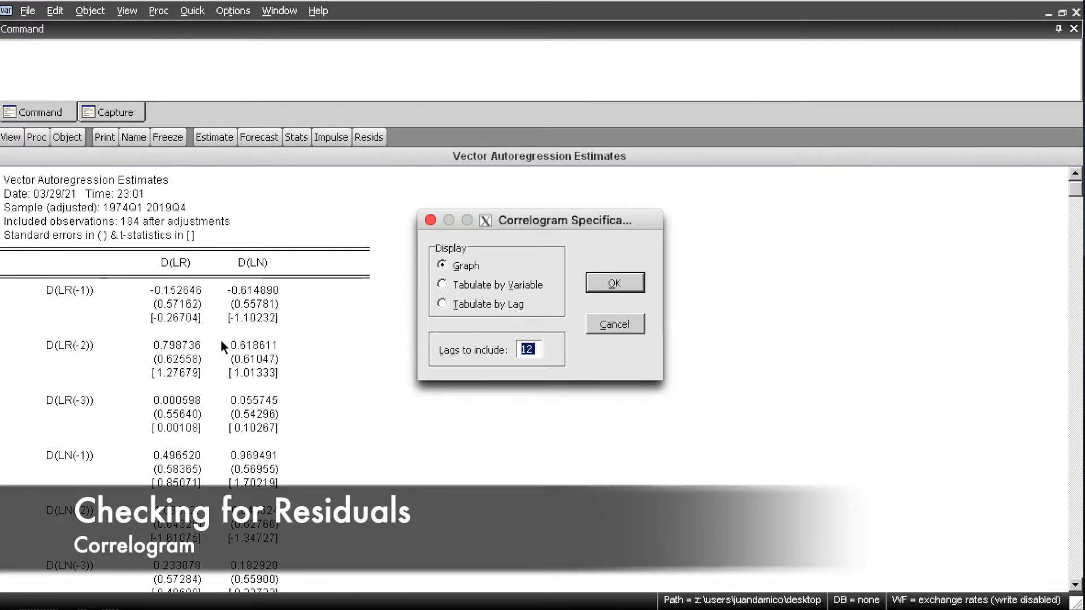
{"action": "left_click", "coordinate": [630, 283]}
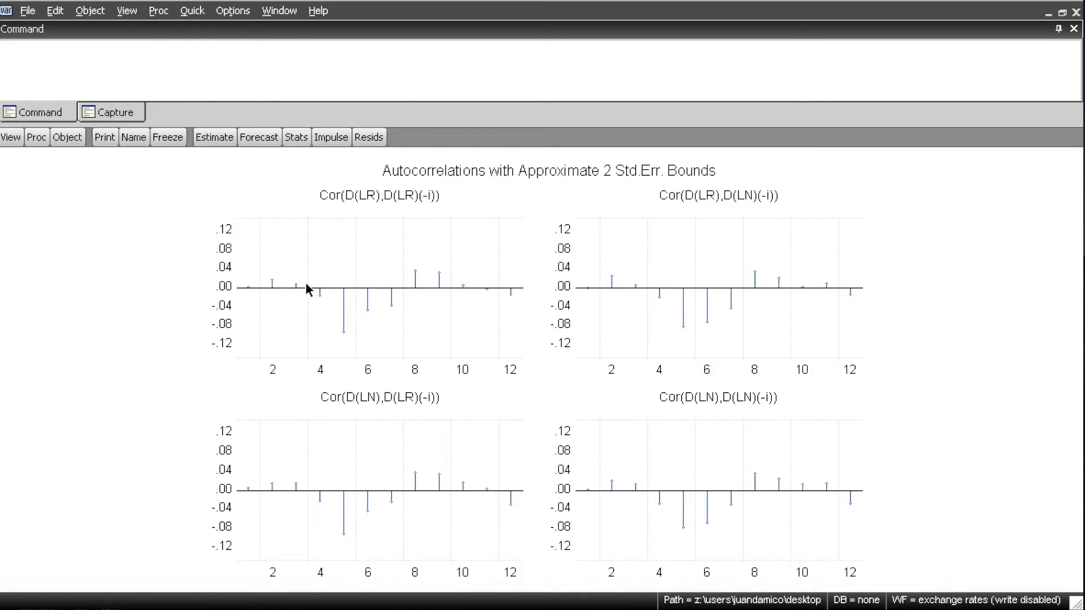
{"action": "left_click", "coordinate": [381, 291]}
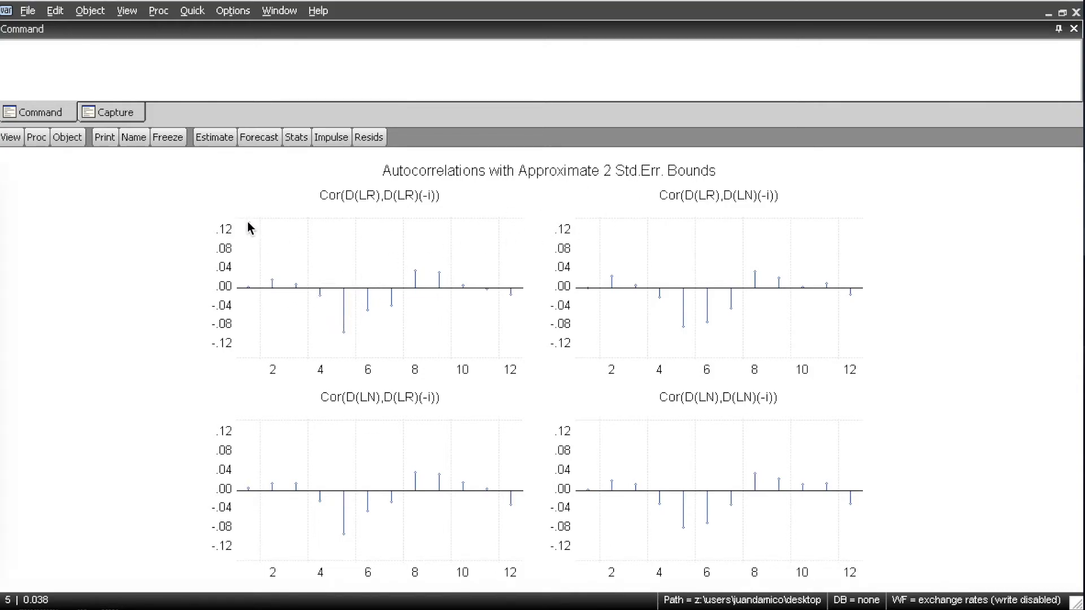
{"action": "left_click_drag", "start_coordinate": [234, 216], "coordinate": [516, 224]}
{"action": "left_click_drag", "start_coordinate": [251, 354], "coordinate": [507, 355]}
{"action": "left_click_drag", "start_coordinate": [249, 284], "coordinate": [339, 331]}
{"action": "left_click_drag", "start_coordinate": [279, 351], "coordinate": [589, 352]}
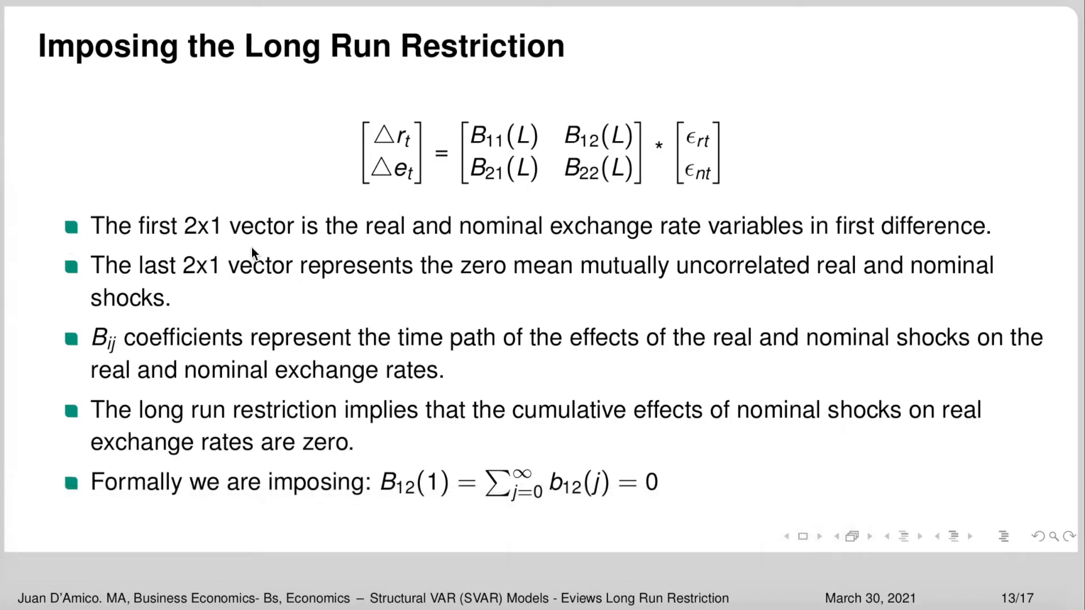
{"action": "mouse_move", "coordinate": [411, 107]}
{"action": "left_mouse_down"}
{"action": "mouse_move", "coordinate": [415, 213]}
{"action": "mouse_move", "coordinate": [368, 81]}
{"action": "left_mouse_up"}
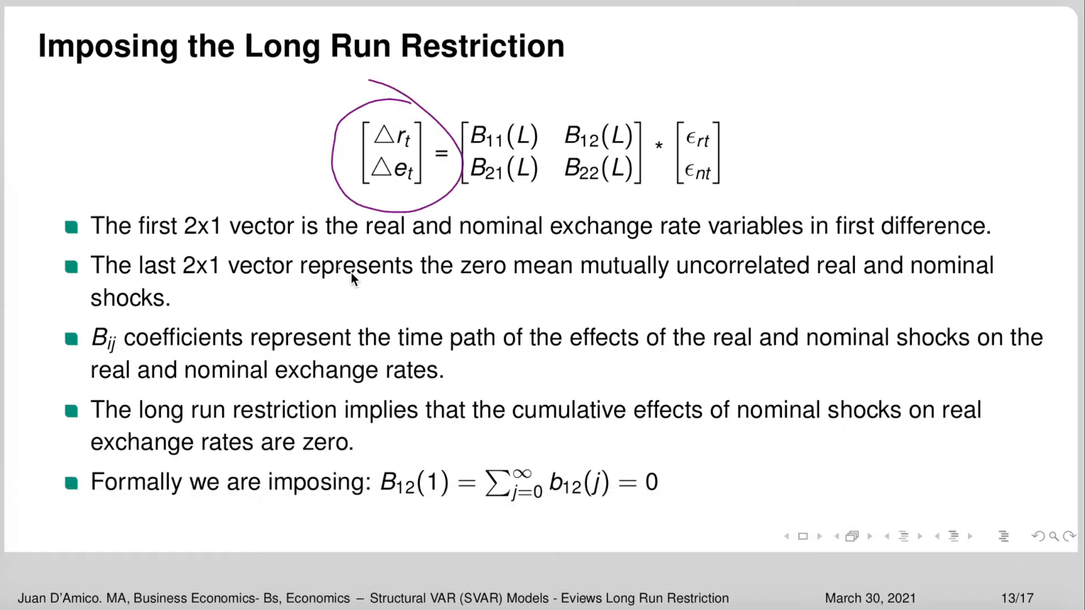